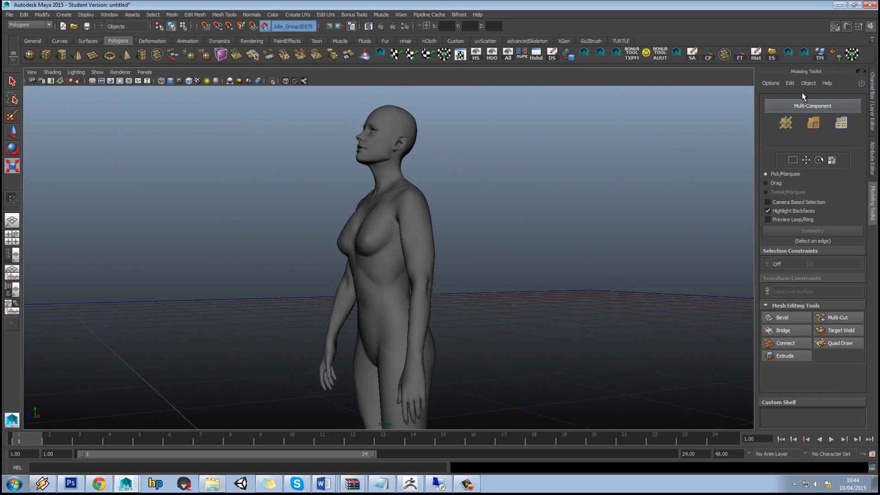
Turn off the live surface on the female body mesh.
left_click_drag(316, 232, 405, 239, "alt")
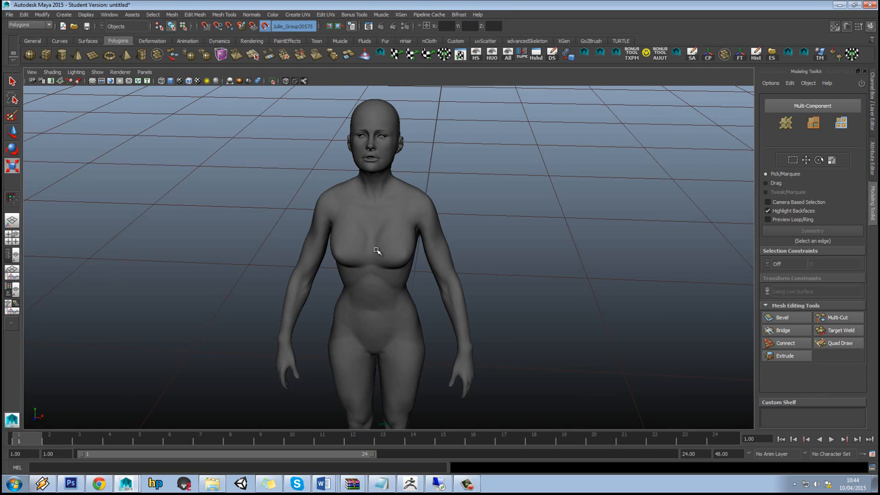
left_click_drag(376, 250, 417, 245, "alt")
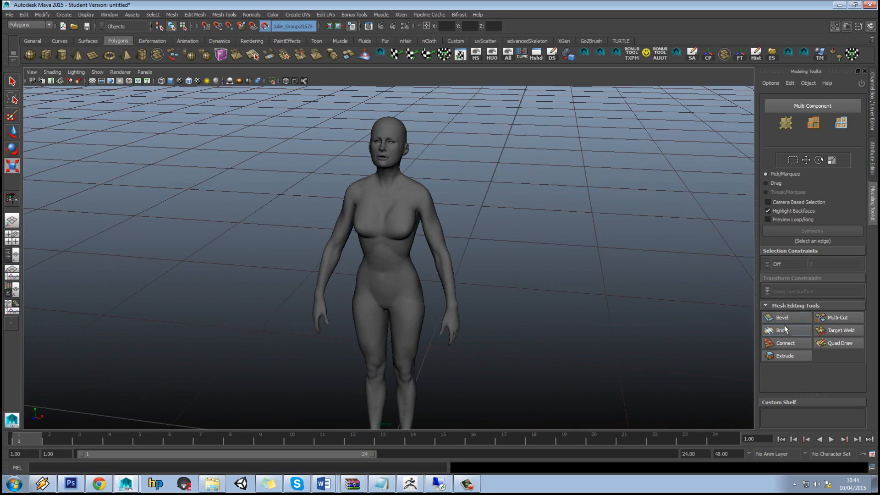
left_click_drag(480, 287, 490, 265, "alt")
scroll(472, 279, "up", 5)
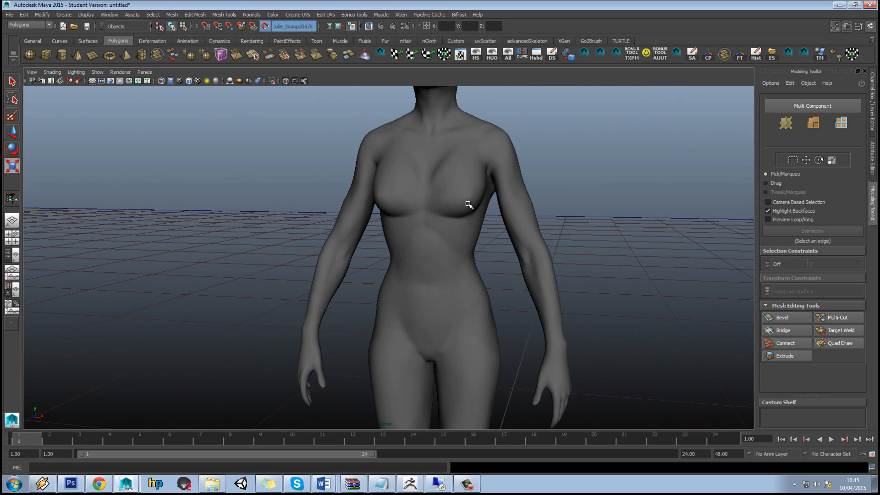
scroll(468, 205, "down", 5)
left_click_drag(471, 206, 476, 211, "alt")
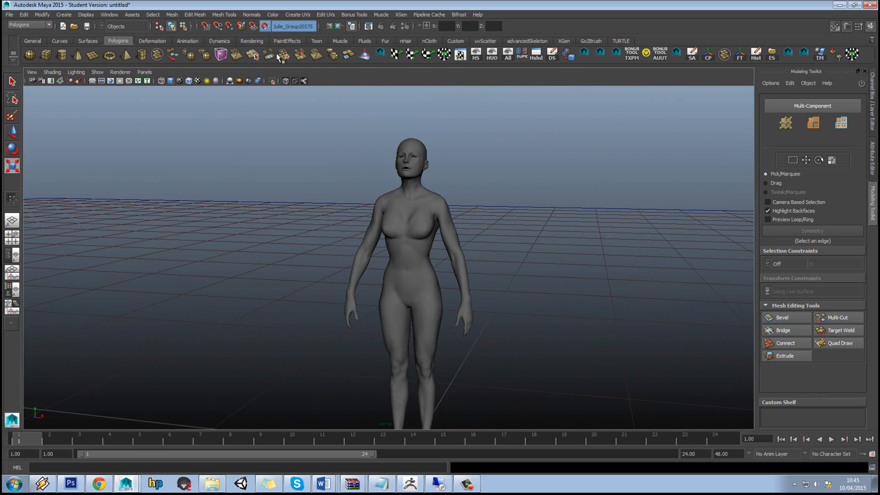
left_click(265, 26)
left_click_drag(354, 212, 400, 208, "alt")
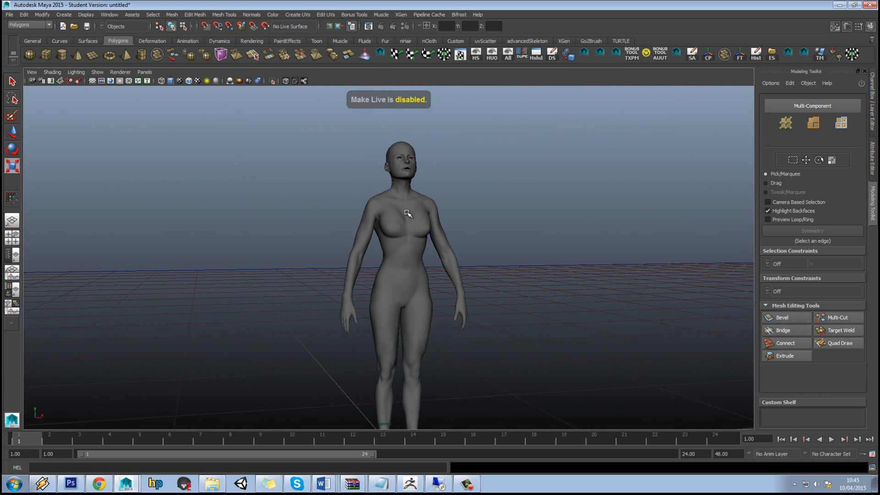
Examine the body mesh from several angles and distances, both selected and unselected.
left_click(392, 219)
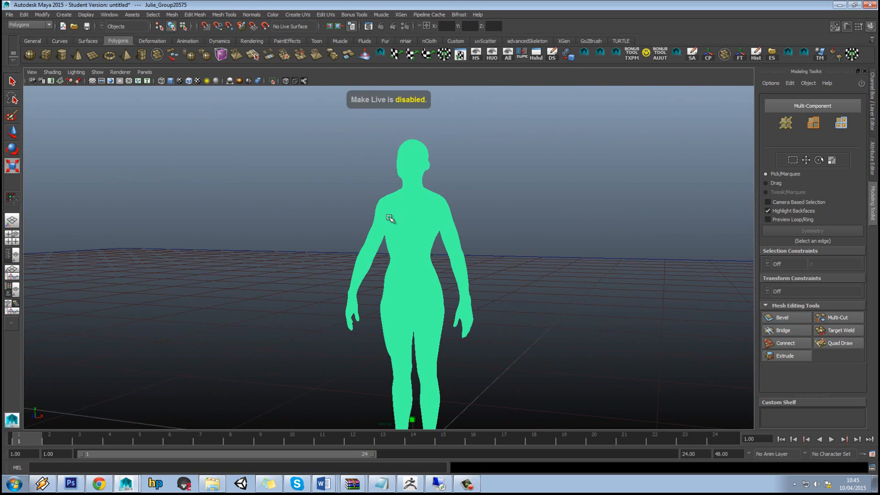
left_click(490, 222)
scroll(490, 224, "up", 3)
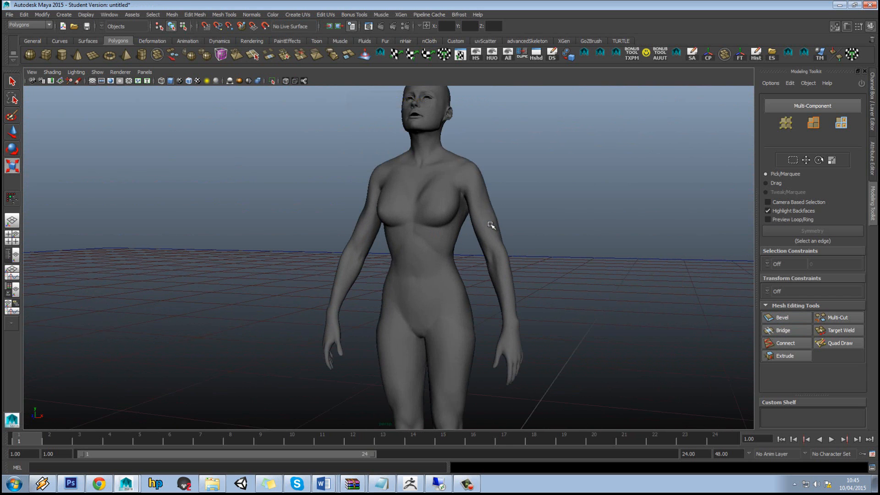
middle_click_drag(501, 209, 460, 233, "alt")
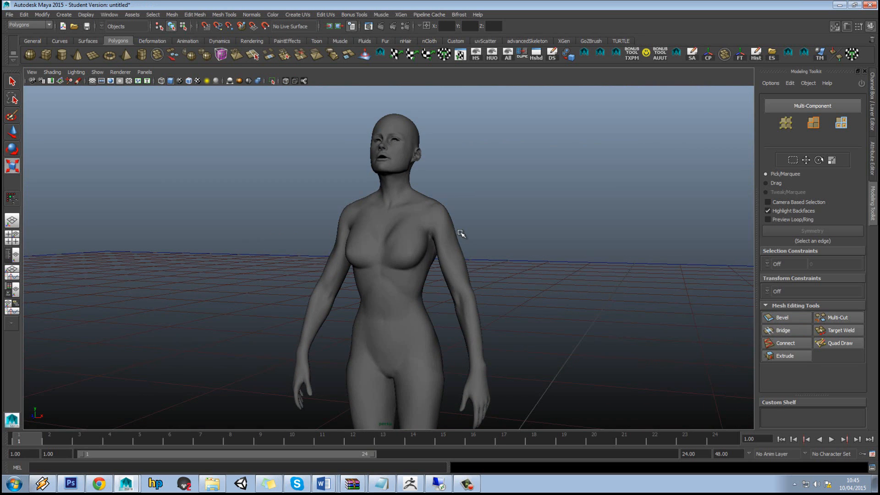
scroll(366, 200, "up", 3)
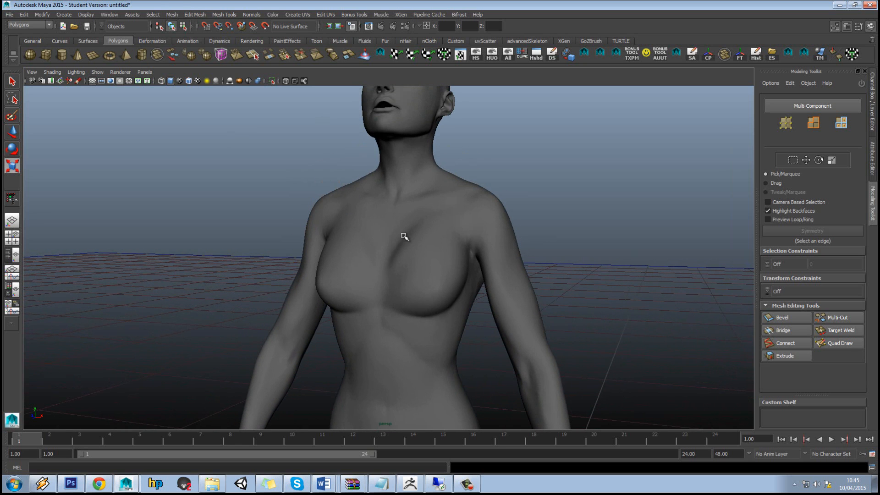
left_click(404, 236)
left_click_drag(404, 236, 429, 245, "alt")
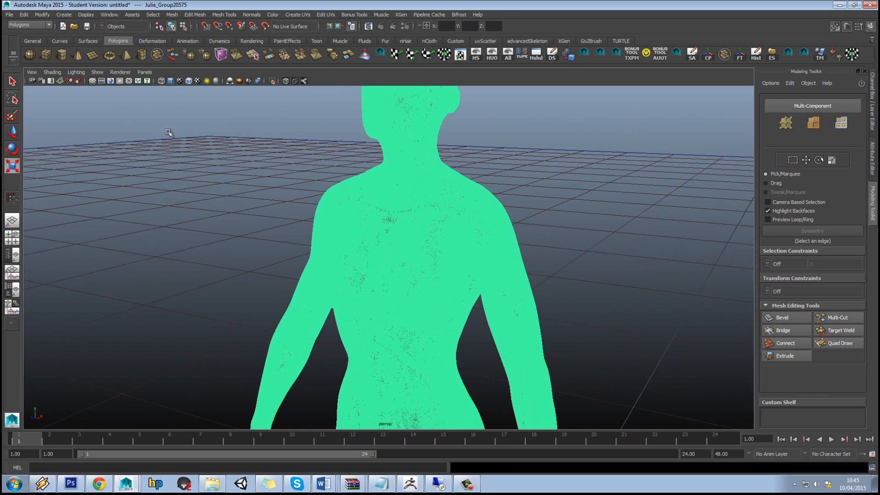
middle_click_drag(453, 218, 440, 234, "alt")
scroll(472, 231, "down", 4)
left_click_drag(476, 232, 514, 237, "alt")
scroll(541, 227, "up", 2)
left_click(570, 219)
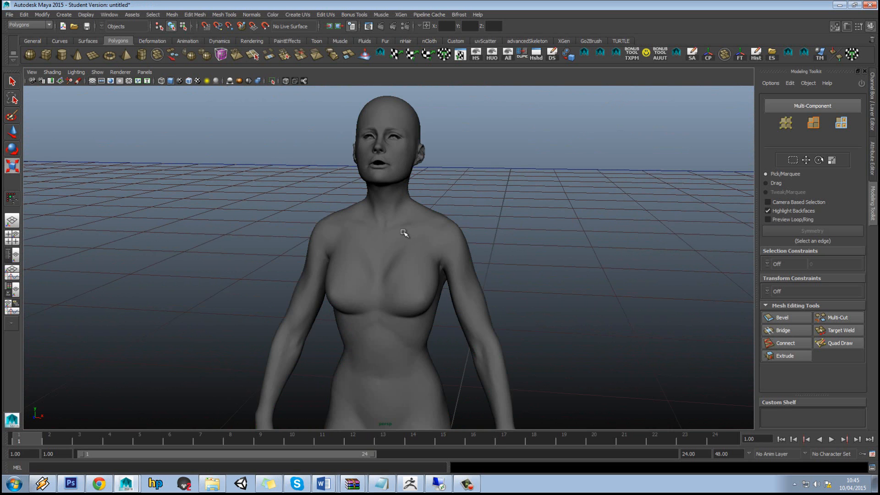
left_click_drag(425, 232, 459, 229, "alt")
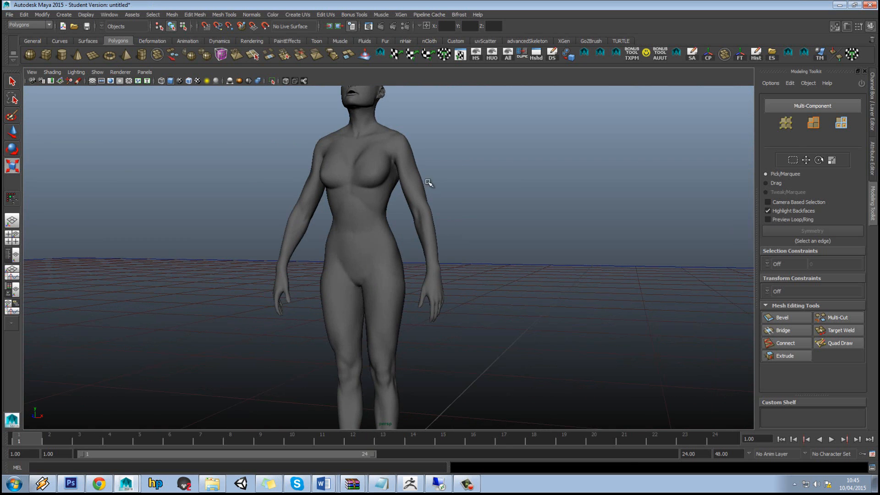
left_click_drag(428, 182, 428, 244, "alt")
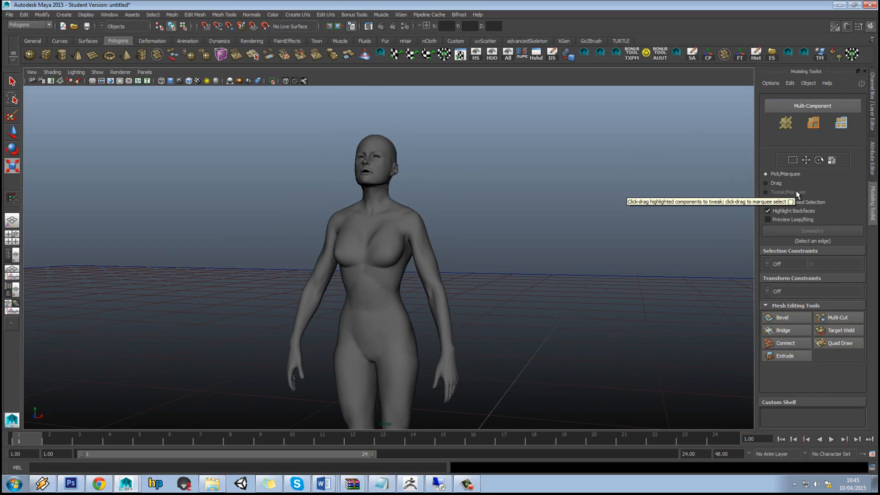
Enable the Auto-Activate Modeling Toolkit option.
left_click(765, 83)
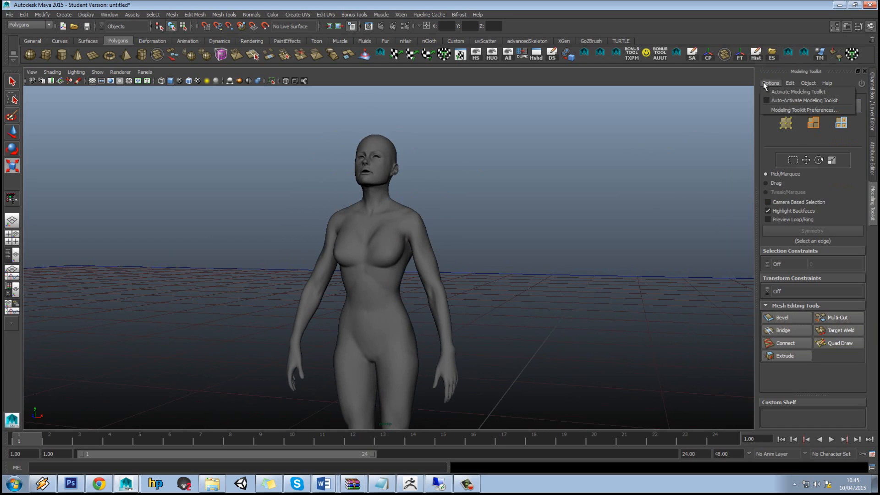
left_click(766, 100)
left_click(768, 83)
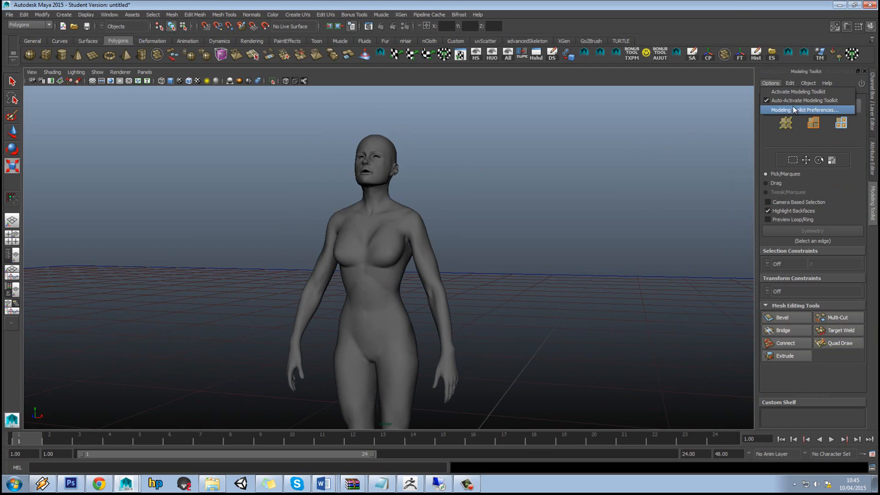
left_click(741, 8)
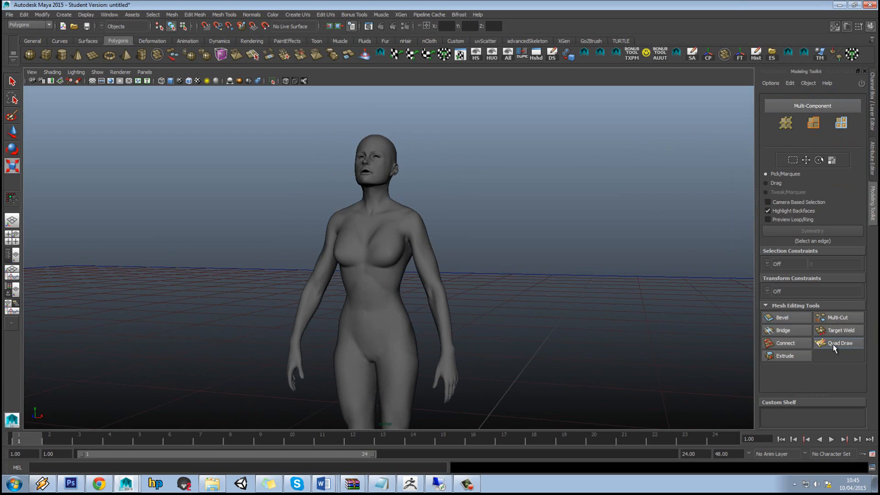
Activate Quad Draw and draw two adjoining quads on the ground grid in front of the body mesh.
scroll(359, 270, "down", 5)
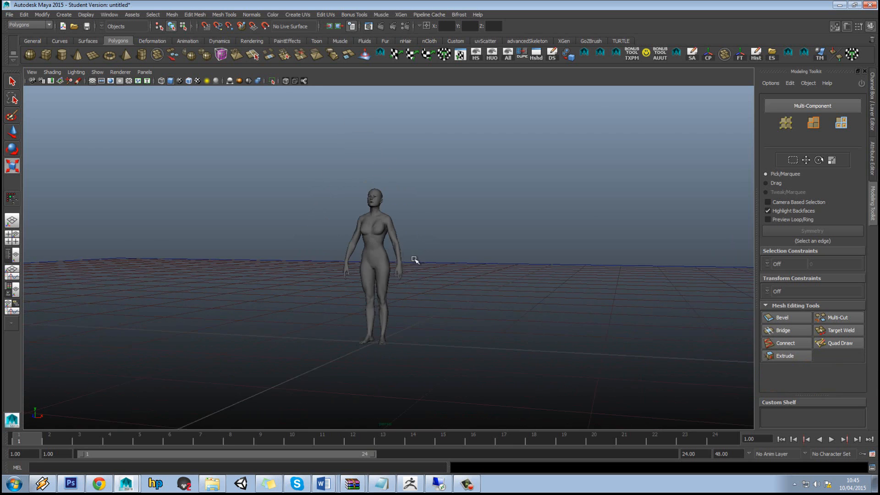
left_click_drag(413, 259, 391, 283, "alt")
middle_click_drag(391, 283, 389, 243, "alt")
scroll(389, 243, "up", 4)
left_click_drag(389, 242, 389, 228, "alt")
left_click(838, 341)
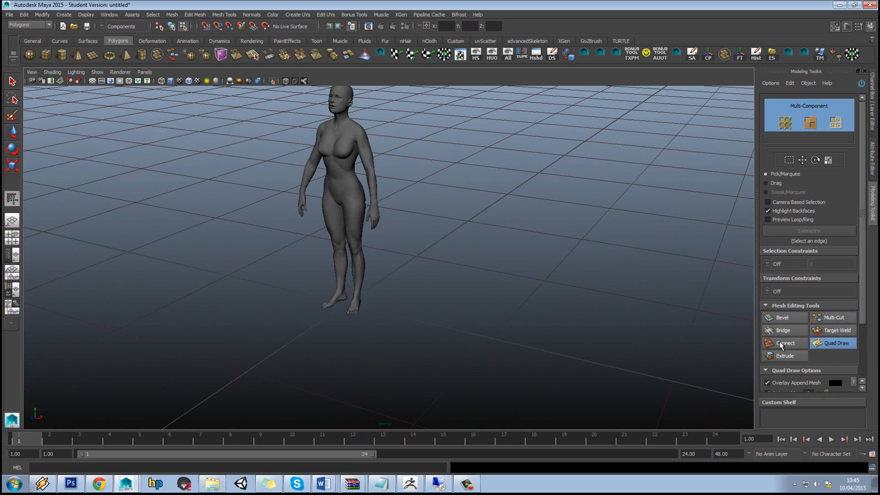
left_click_drag(440, 323, 390, 323, "alt")
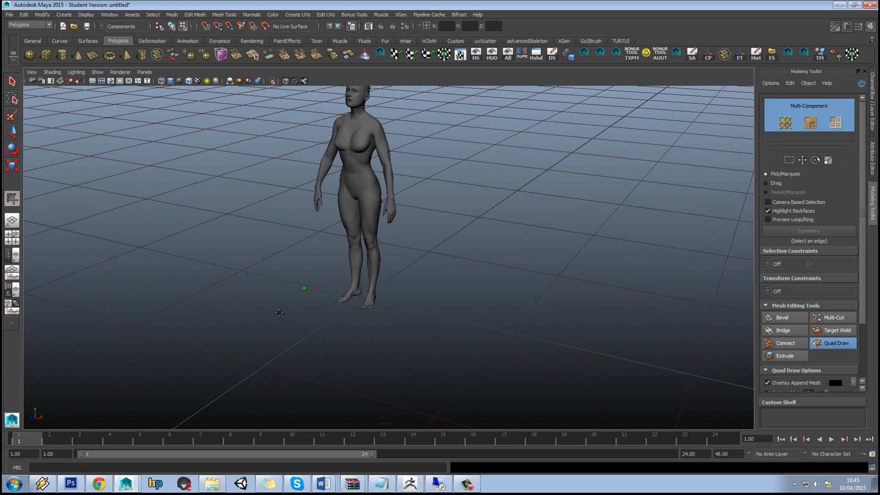
left_click(353, 318, "shift")
left_click_drag(407, 326, 453, 326, "alt")
left_click(417, 317)
left_click(402, 364)
left_click(387, 339, "shift")
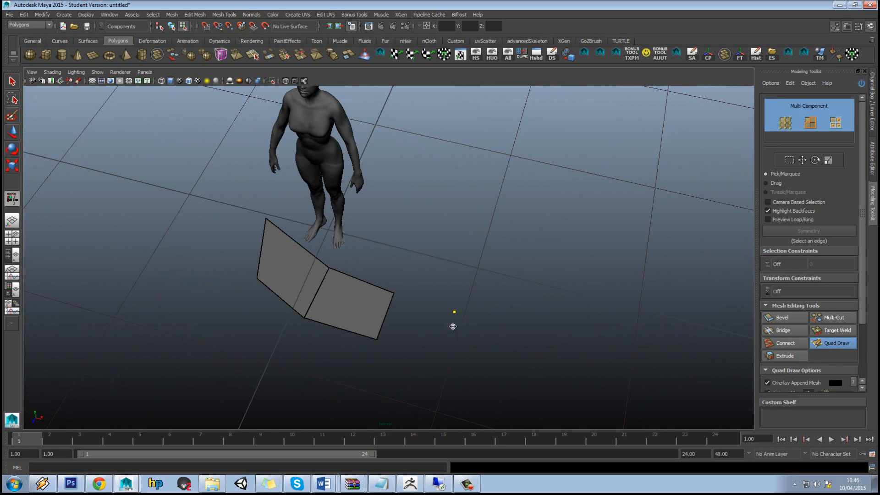
Extend the quad strip along the ground to four quads and place points for a second row.
left_click(443, 355)
left_click(428, 330, "shift")
middle_click_drag(513, 350, 460, 305, "alt")
left_click(455, 317, "shift")
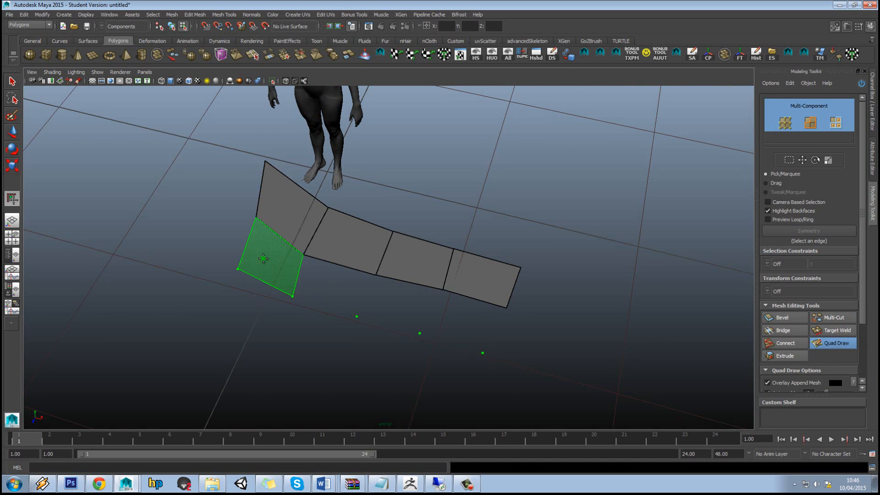
Fill the placed points with quads to complete a second row of four along the strip.
left_click(269, 264, "shift")
left_click(325, 287, "shift")
left_click(463, 323, "shift")
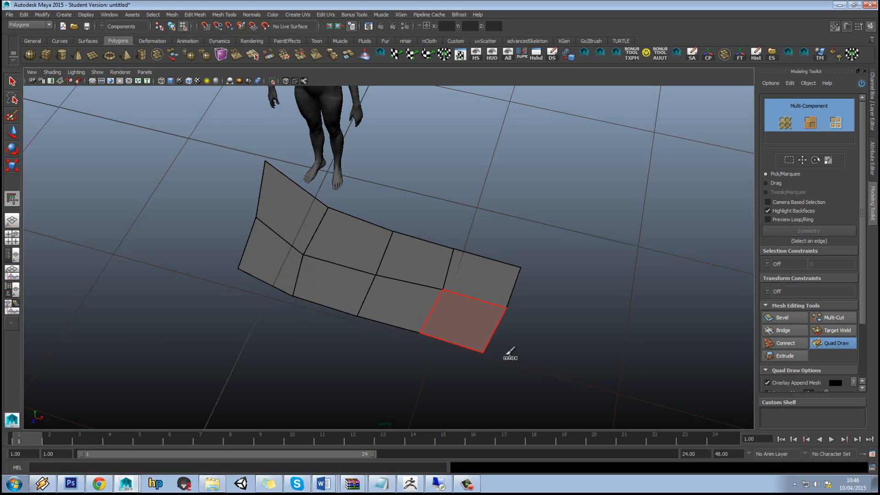
left_click_drag(440, 330, 490, 326, "alt")
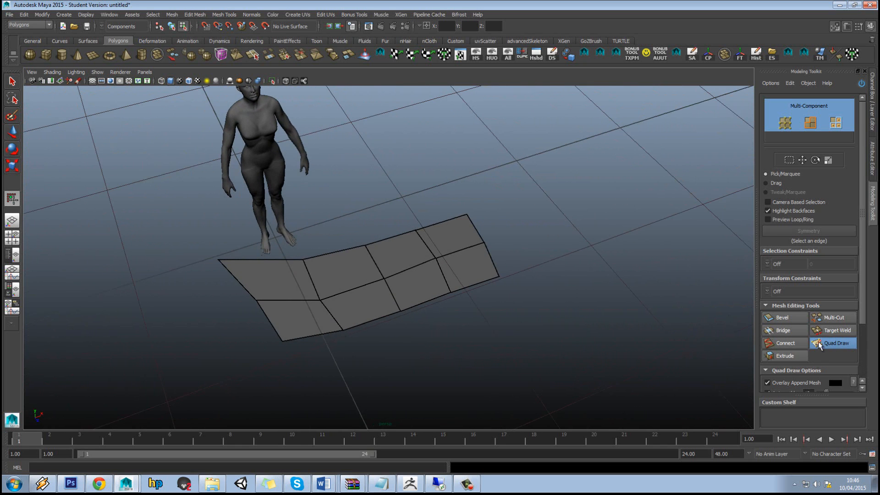
mouse_move(440, 275)
left_mouse_down("alt")
mouse_move(386, 256)
mouse_move(379, 273)
mouse_move(415, 254)
mouse_move(408, 265)
left_mouse_up("alt")
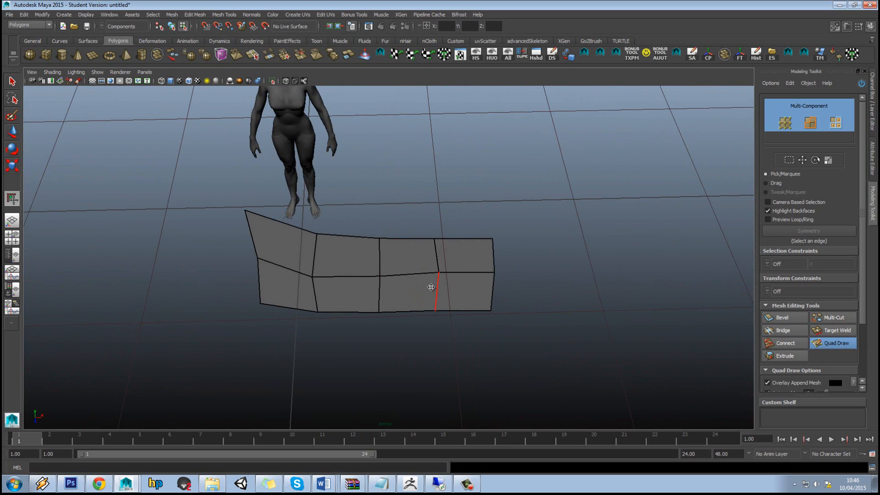
Leave Quad Draw and select the drawn quad mesh as a whole object.
right_click_drag(407, 263, 426, 251)
left_click(404, 256)
mouse_move(484, 284)
left_mouse_down("alt")
mouse_move(456, 271)
mouse_move(422, 279)
left_mouse_up("alt")
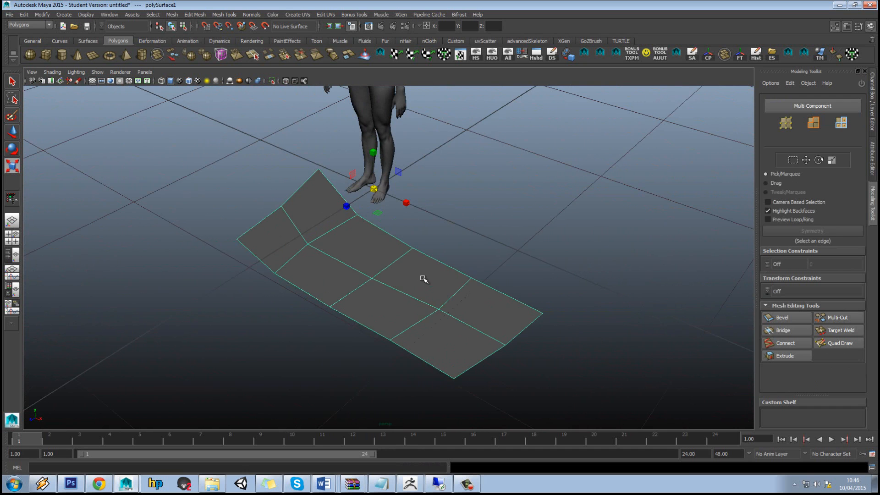
Try shifting an inner edge of the quad mesh with Quad Draw, and undo the move.
right_click_drag(422, 278, 388, 270)
left_click_drag(330, 237, 307, 249)
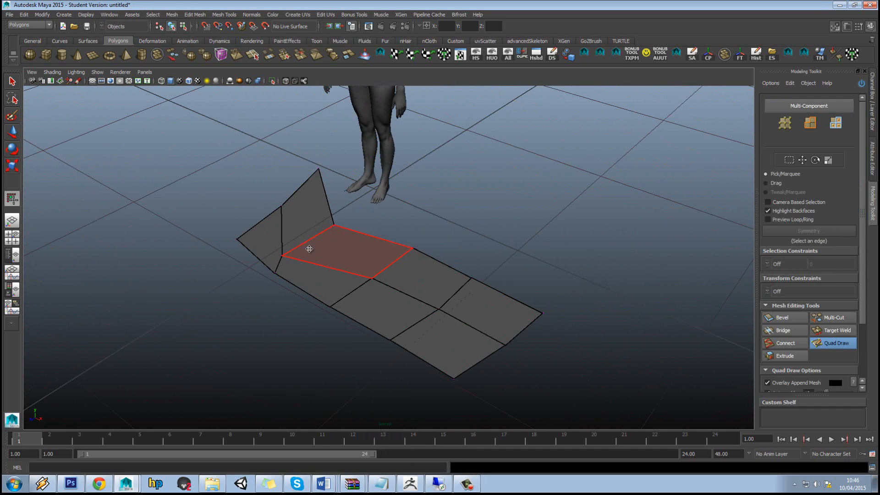
key("ctrl+z")
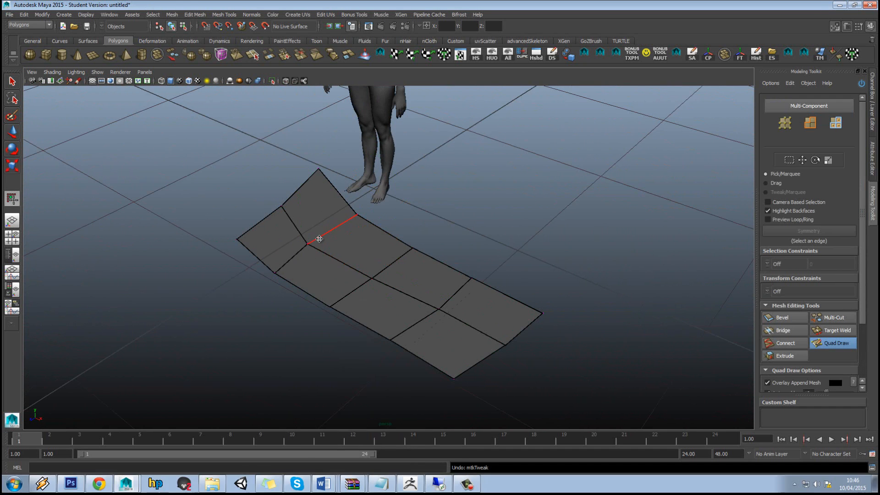
Raise the three inner vertices of the quad mesh with the Move tool and pull one front-edge vertex outward.
key("w")
left_click(303, 249)
left_click_drag(309, 260, 306, 212, "alt")
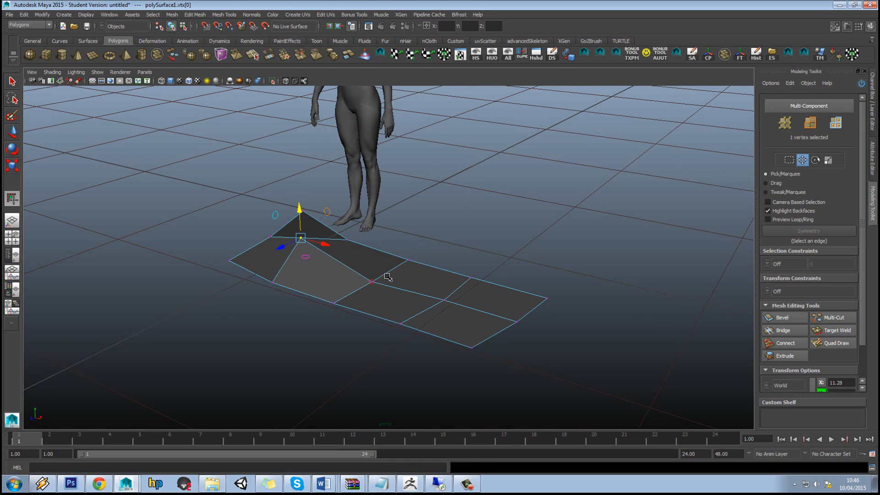
left_click(371, 280)
left_click_drag(371, 265, 371, 233)
left_click(444, 301)
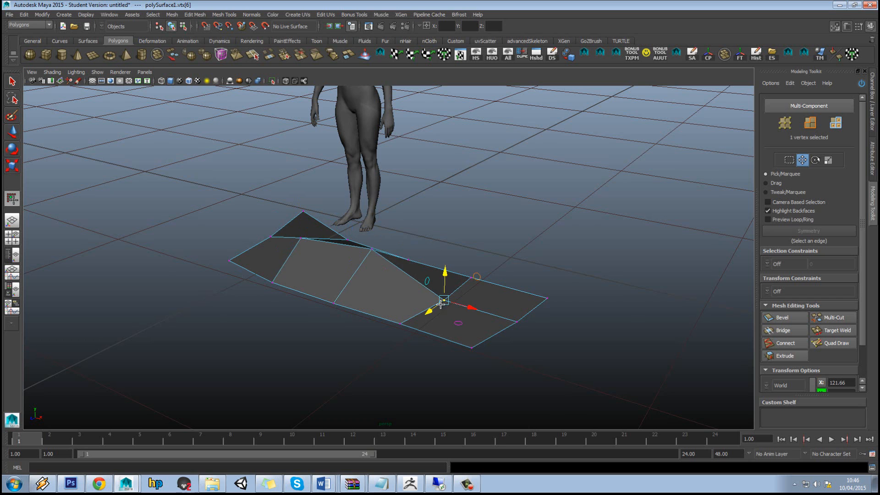
left_click_drag(443, 275, 358, 295)
left_click(328, 305)
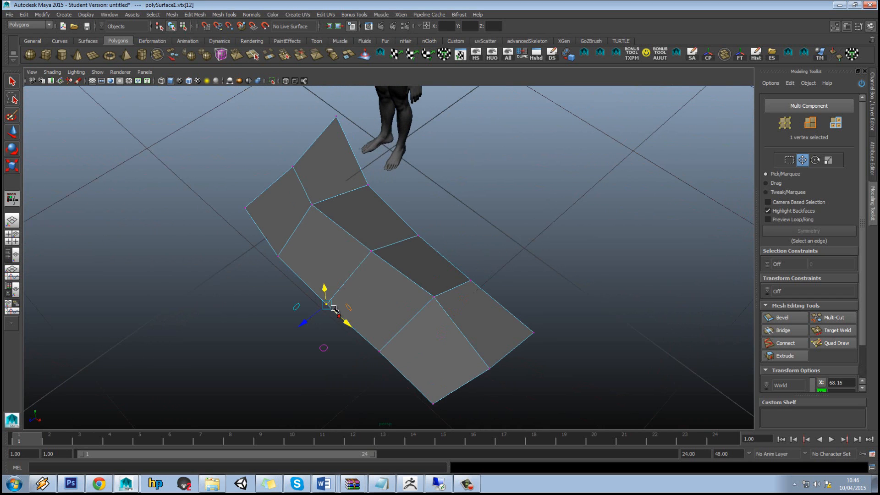
left_click_drag(301, 323, 261, 356)
Insert a lengthwise edge loop through the front row of the quad mesh.
left_click_drag(360, 296, 355, 271, "alt")
right_click_drag(355, 270, 359, 319)
left_click(357, 263)
left_click(414, 314)
key("w")
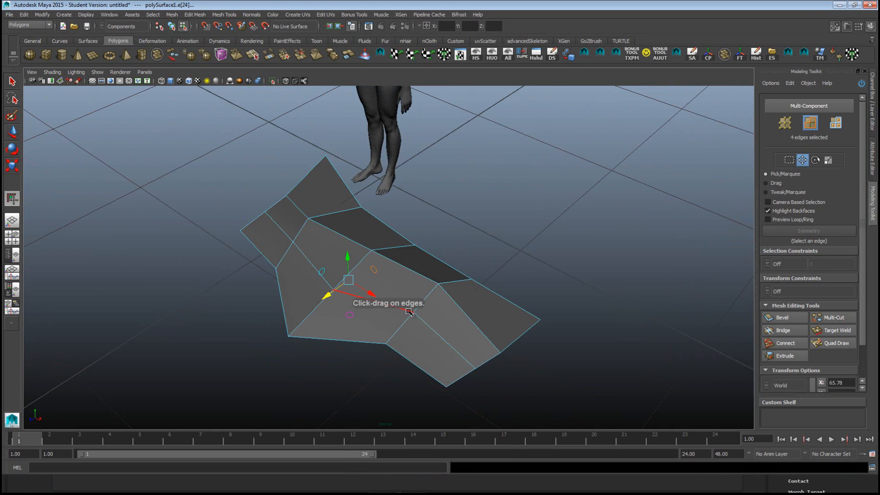
left_click_drag(403, 311, 409, 311, "alt")
right_click_drag(407, 278, 437, 288)
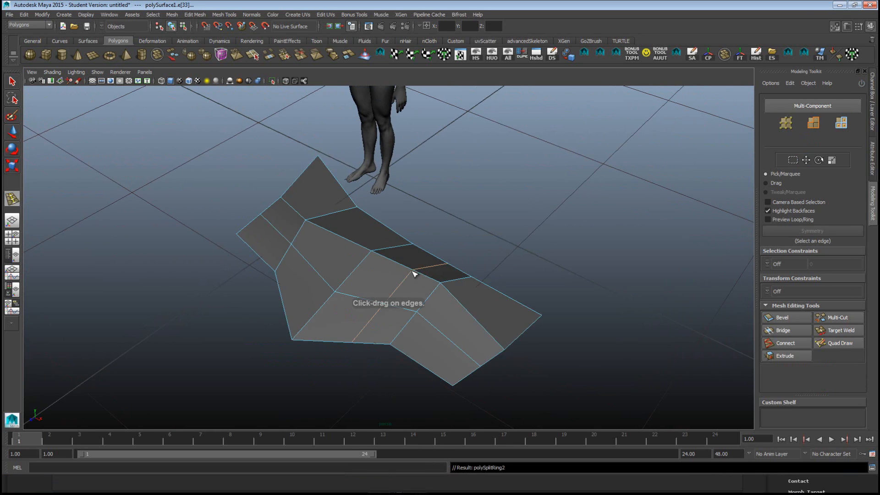
Extend the practice quad mesh with Quad Draw by placing points along its front side and filling a new row of four quads.
left_click(835, 343)
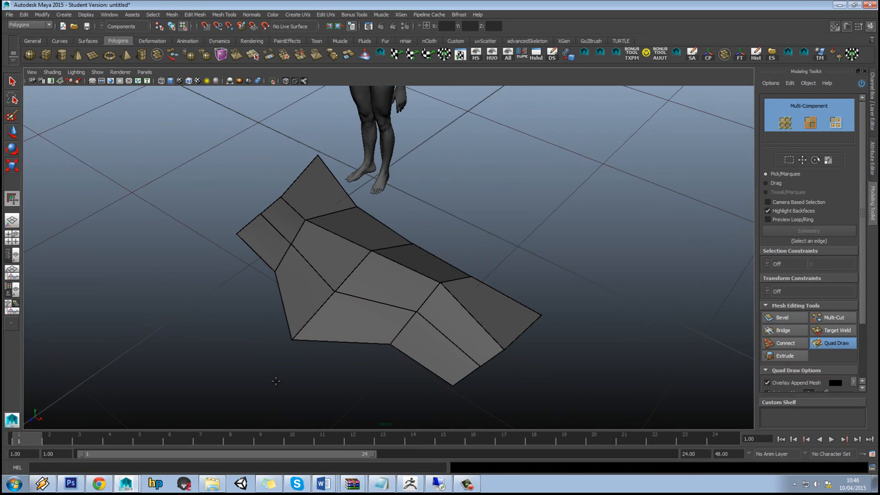
middle_click_drag(369, 404, 376, 354, "alt")
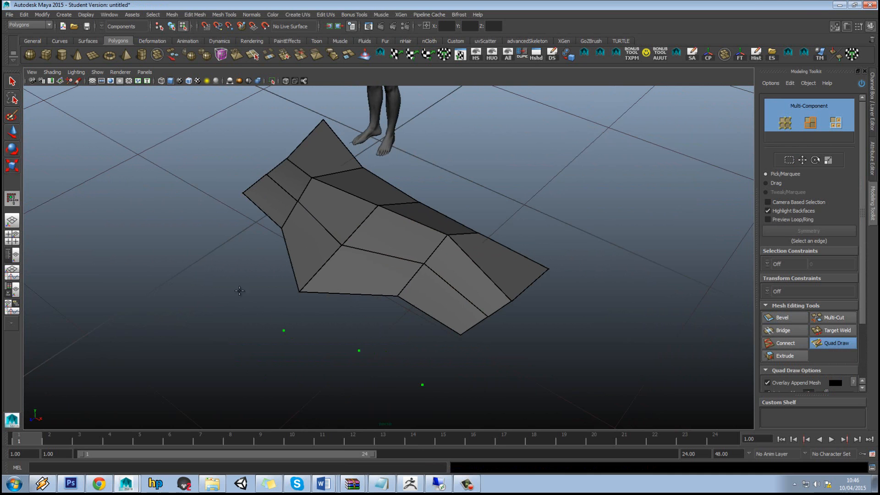
left_click(242, 229, "shift")
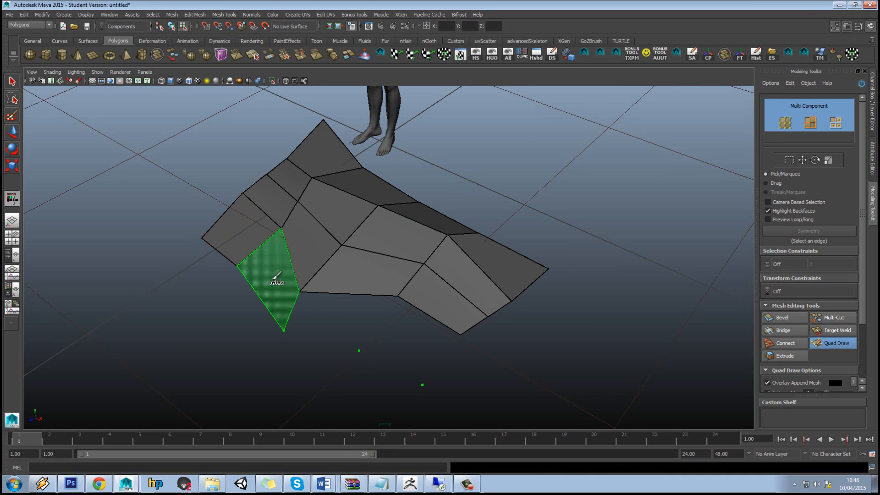
left_click(277, 281, "shift")
left_click(333, 315, "shift")
left_click(416, 348, "shift")
Leave Quad Draw, select the practice quad mesh as a whole object and delete it.
mouse_move(454, 344)
left_mouse_down("alt")
mouse_move(448, 349)
mouse_move(412, 334)
mouse_move(474, 347)
mouse_move(526, 334)
mouse_move(432, 356)
mouse_move(385, 348)
left_mouse_up("alt")
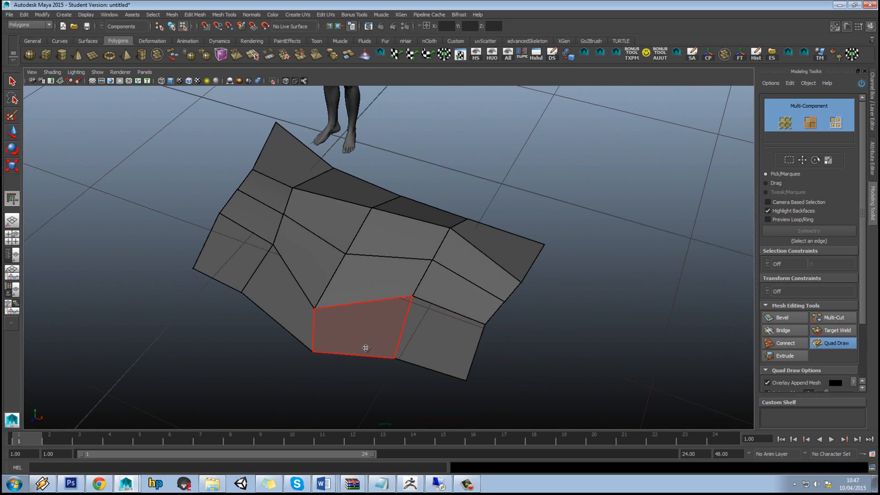
left_click_drag(404, 324, 439, 307, "alt")
mouse_move(526, 275)
left_mouse_down("alt")
mouse_move(447, 277)
mouse_move(455, 275)
left_mouse_up("alt")
left_click_drag(387, 254, 383, 279, "alt")
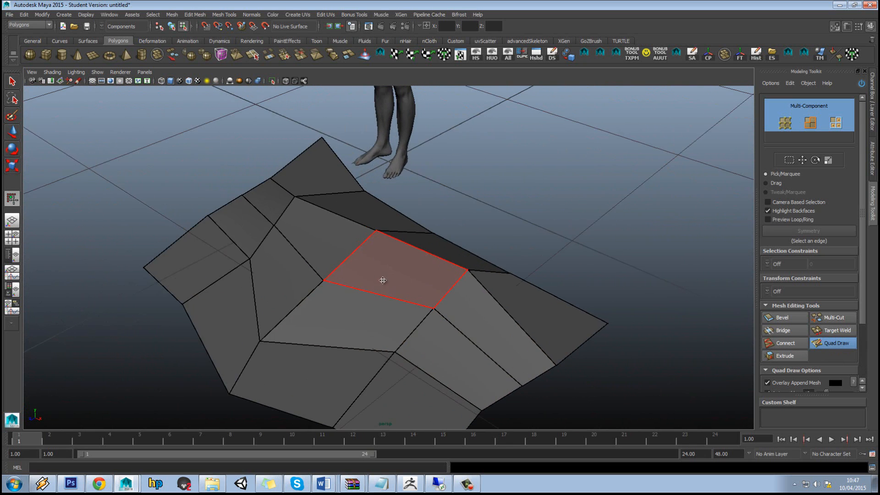
right_click_drag(386, 275, 404, 263)
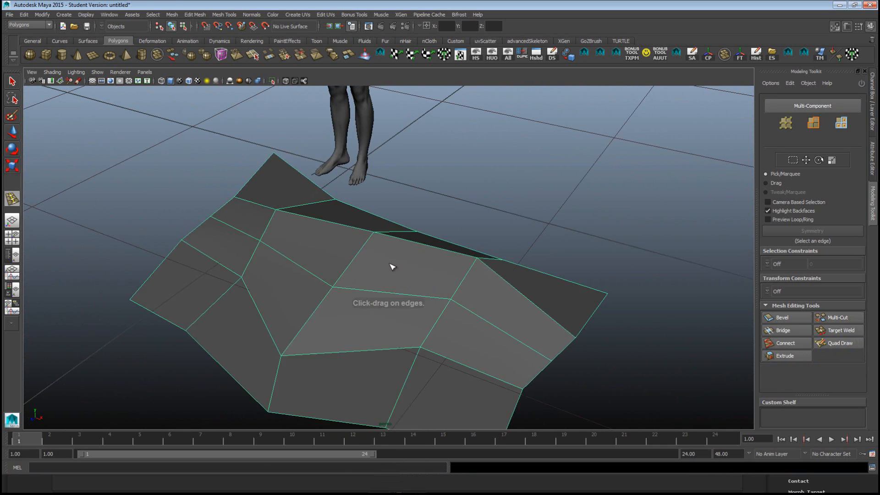
scroll(390, 265, "down", 2)
left_click_drag(391, 265, 408, 287, "alt")
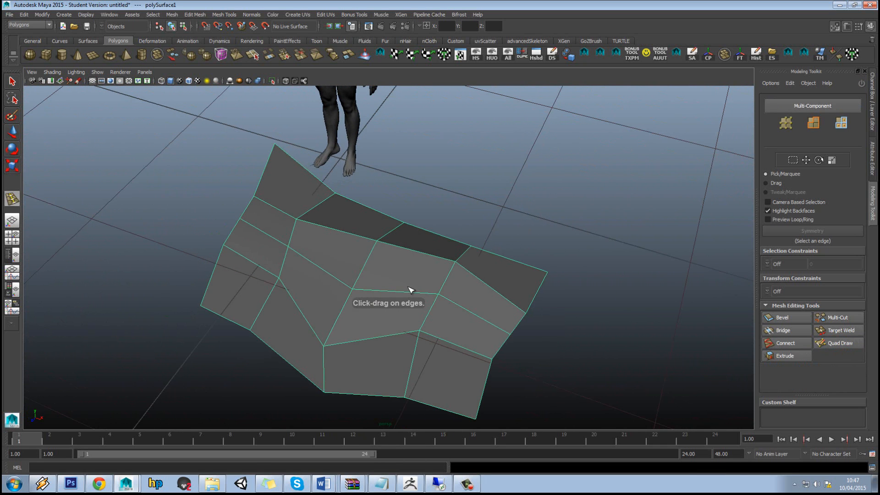
key("Delete")
Select the female body model and make it the live surface.
left_click_drag(376, 245, 383, 218, "alt")
middle_click_drag(383, 218, 402, 281, "alt")
scroll(386, 264, "up", 3)
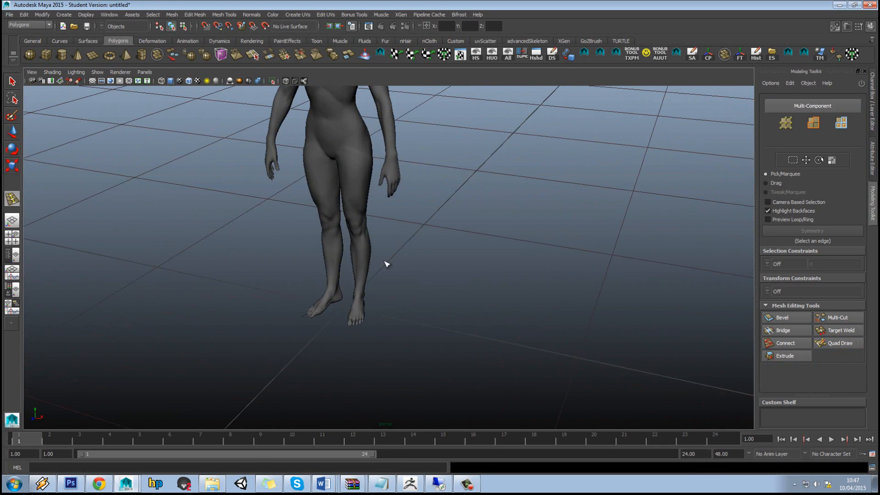
middle_click_drag(391, 223, 440, 340, "alt")
scroll(414, 292, "up", 5)
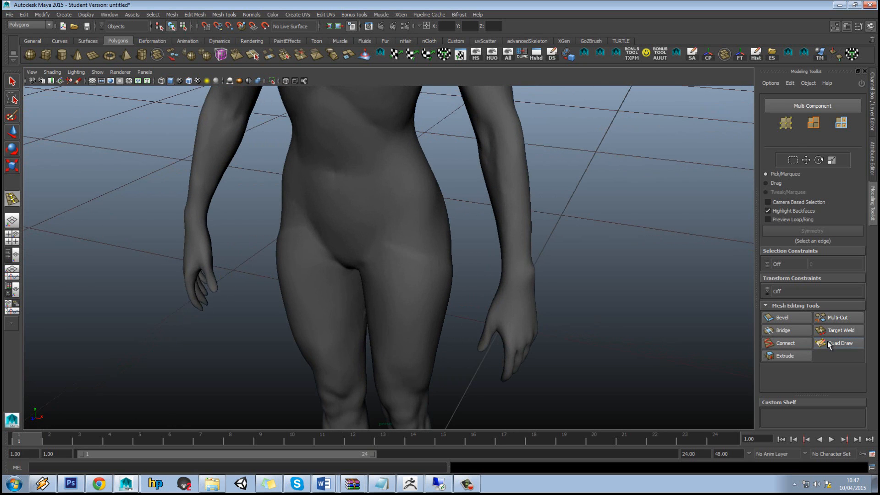
scroll(497, 287, "down", 6)
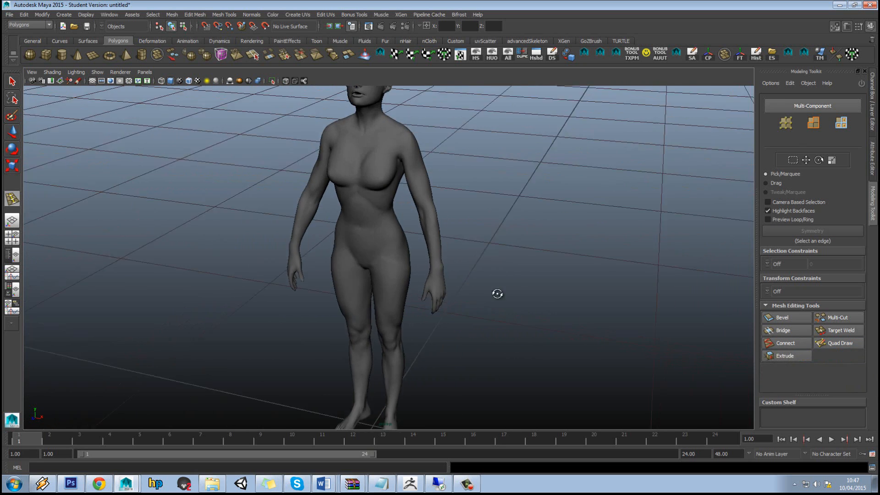
left_click_drag(497, 293, 494, 305, "alt")
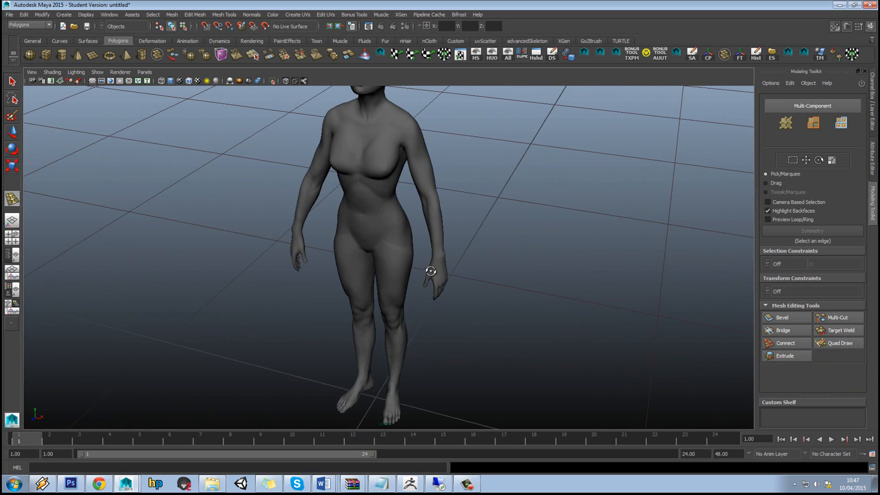
left_click_drag(430, 270, 441, 262, "alt")
scroll(422, 251, "down", 3)
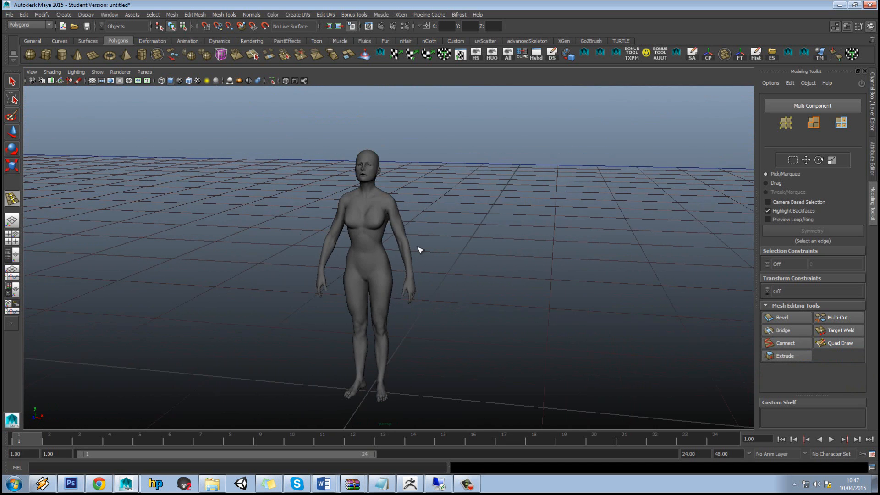
mouse_move(391, 229)
left_mouse_down("alt")
mouse_move(385, 233)
mouse_move(393, 217)
left_mouse_up("alt")
scroll(392, 217, "up", 3)
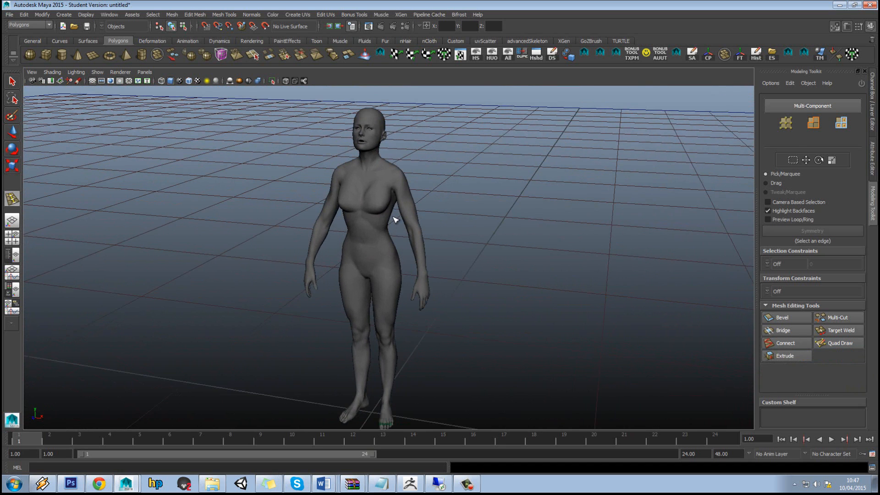
left_click(368, 194)
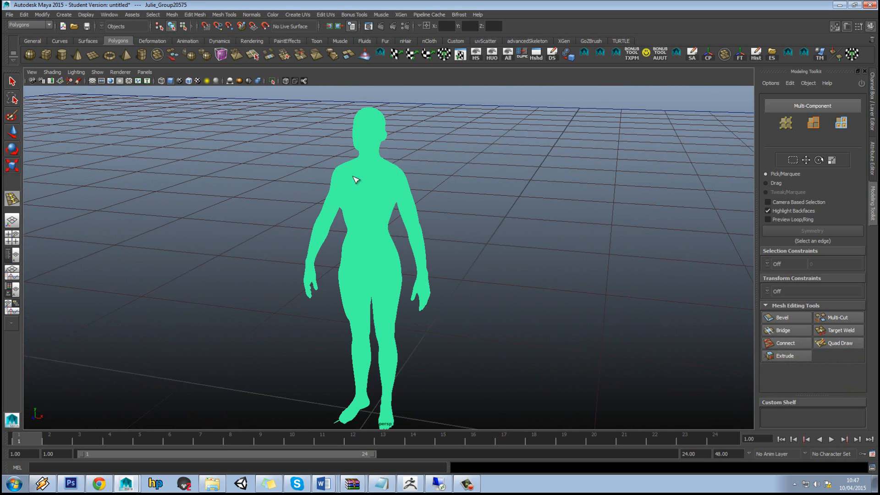
left_click(265, 27)
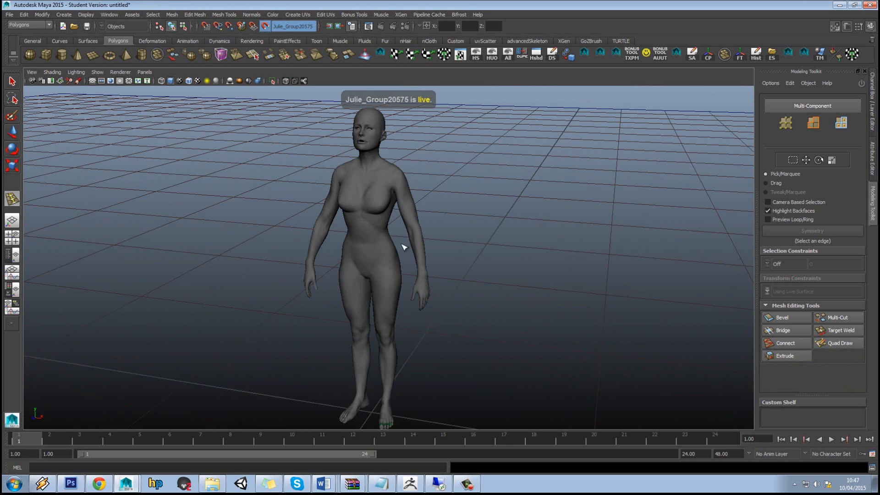
Activate Quad Draw and place a row of points along the body's left collarbone, starting at the centre of the chest.
scroll(407, 247, "up", 5)
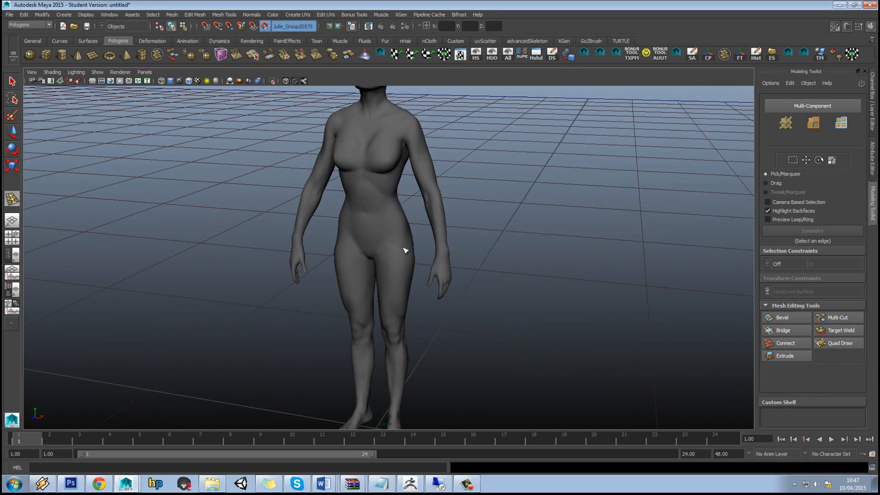
scroll(403, 247, "down", 3)
scroll(402, 247, "up", 8)
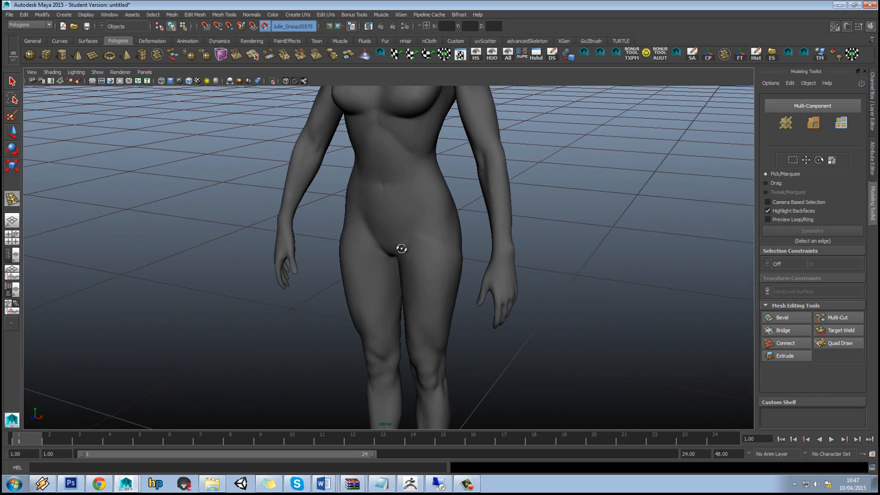
scroll(417, 277, "down", 7)
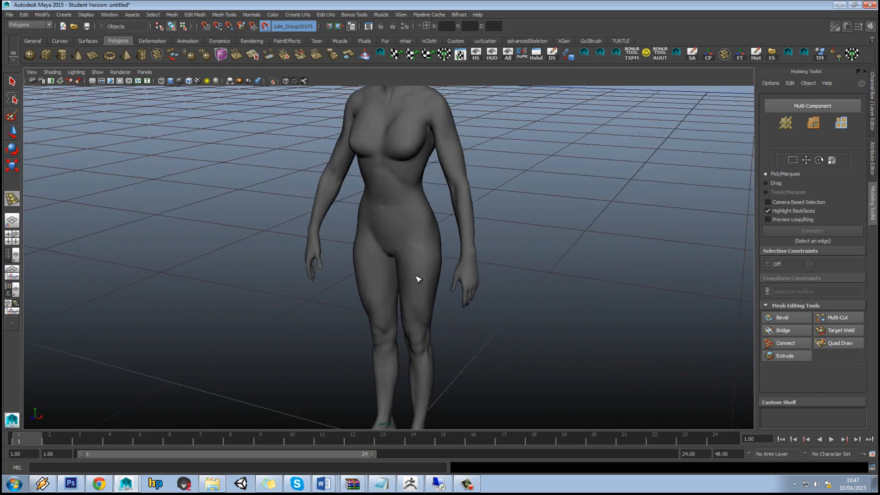
left_click_drag(417, 278, 416, 260, "alt")
scroll(378, 277, "up", 8)
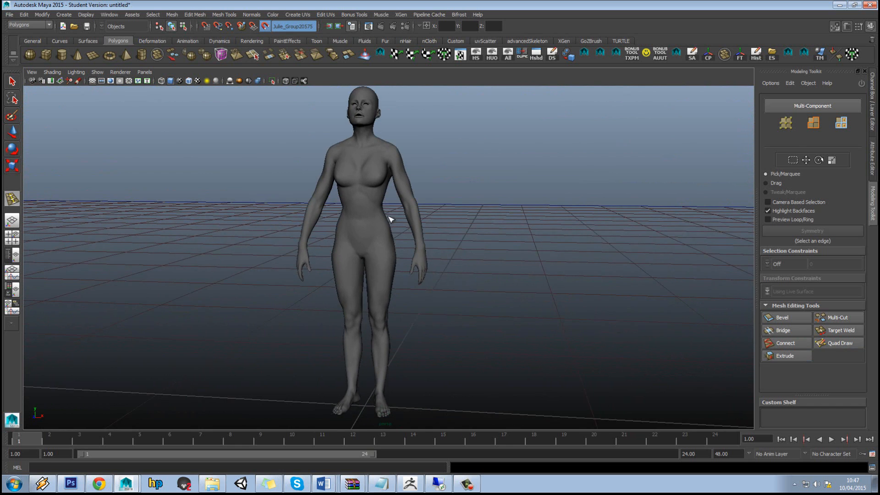
scroll(381, 277, "up", 3)
middle_click_drag(257, 201, 406, 289, "alt")
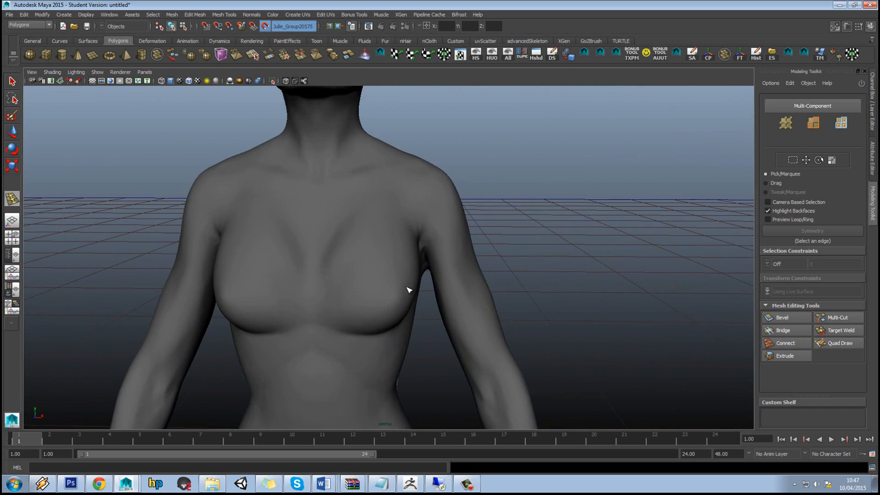
scroll(406, 288, "up", 3)
middle_click_drag(339, 249, 566, 403, "alt")
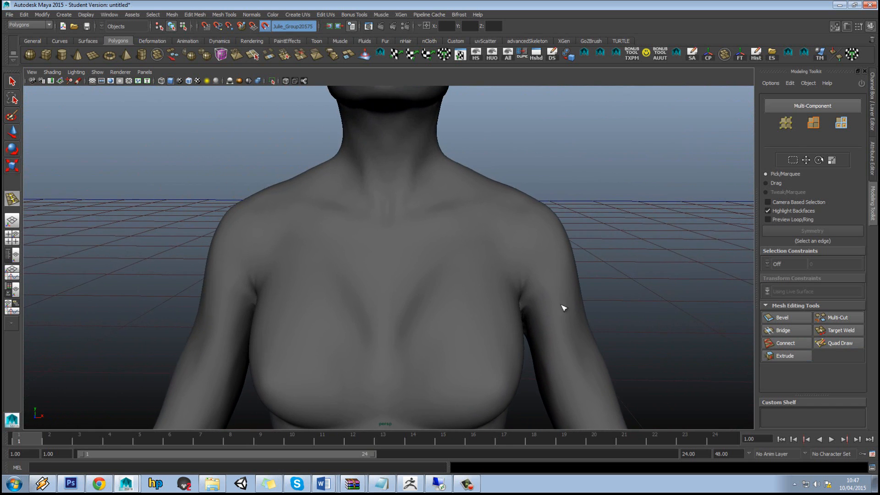
left_click(843, 347)
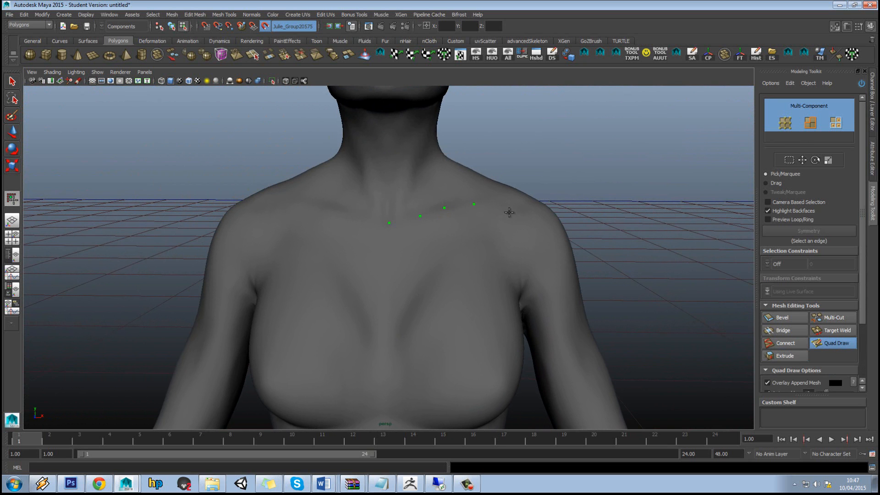
Place a second row of points below the collarbone points and fill four quads between the two rows.
left_click_drag(524, 250, 462, 279, "alt")
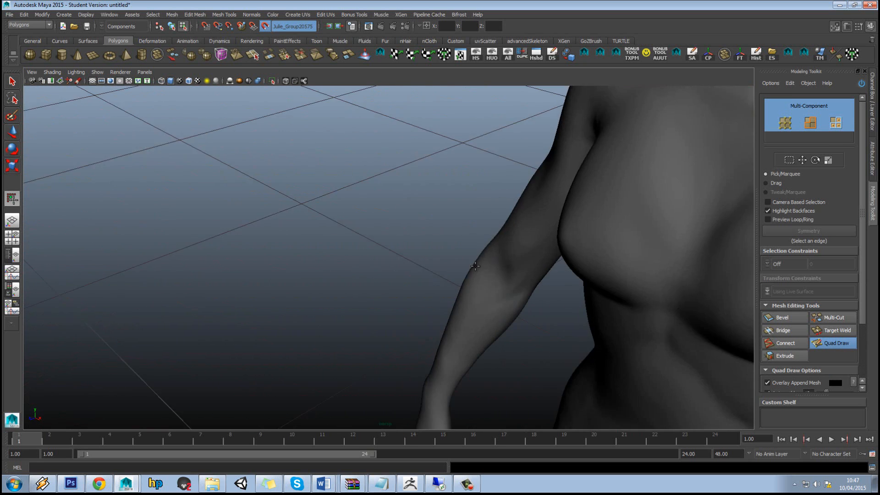
right_click_drag(591, 245, 518, 254, "alt")
middle_click_drag(568, 230, 415, 282, "alt")
key("f")
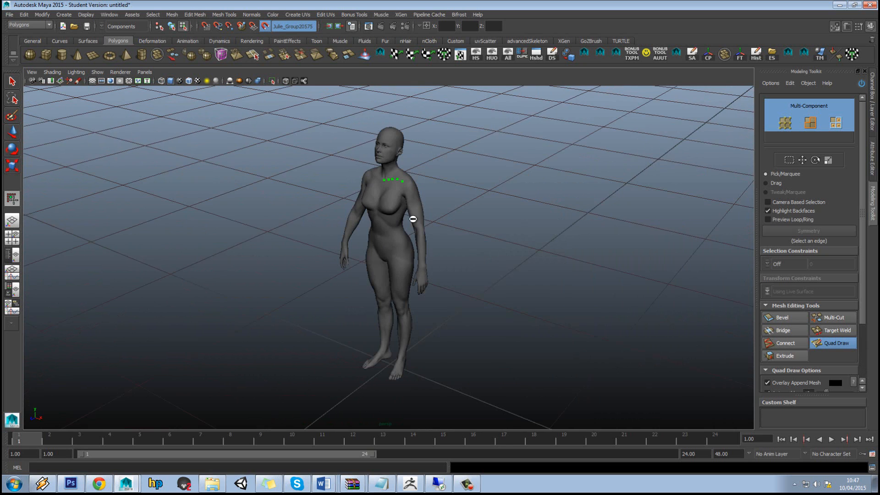
right_click_drag(413, 218, 468, 220, "alt")
middle_click_drag(430, 151, 408, 280, "alt")
right_click_drag(361, 277, 413, 279, "alt")
left_click_drag(412, 281, 471, 259, "alt")
right_click_drag(471, 259, 501, 245, "alt")
middle_click_drag(502, 245, 415, 260, "alt")
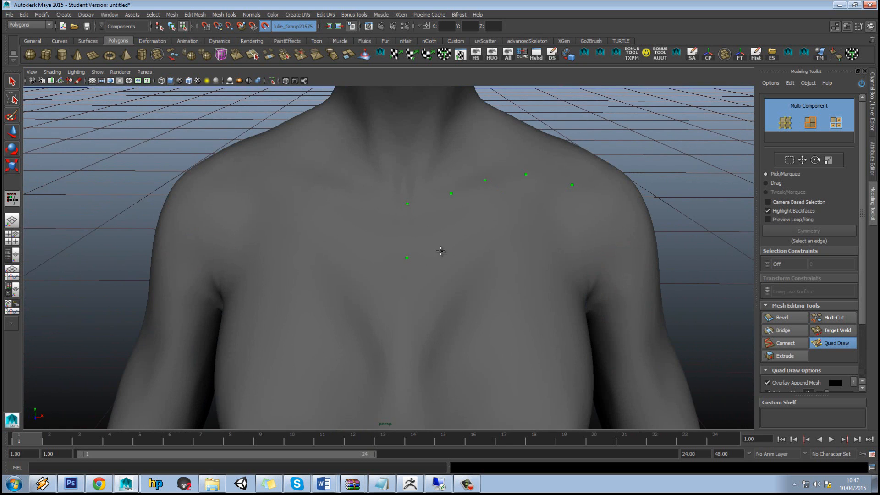
left_click(457, 241)
left_click(434, 227, "shift")
left_click(471, 212, "shift")
left_click(509, 198, "shift")
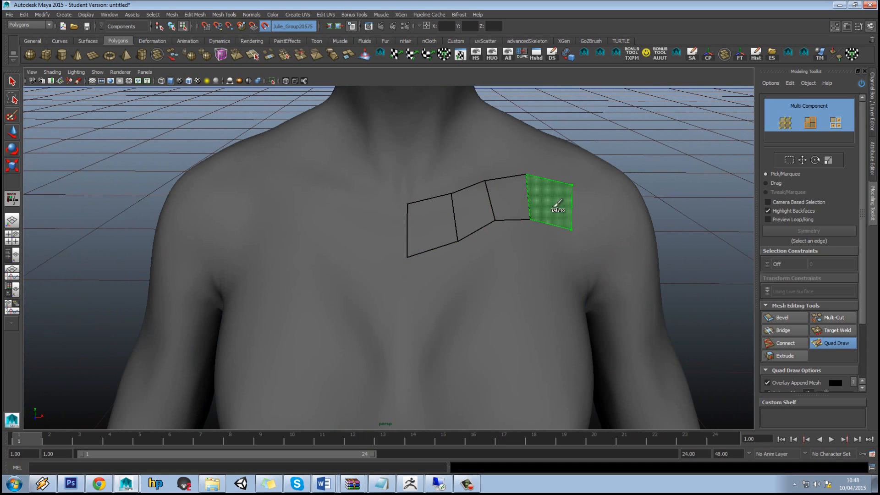
left_click(556, 205, "shift")
Place another row of points on the upper chest below the quad strip and fill a second row of four quads.
left_click_drag(553, 243, 552, 232, "alt")
middle_click_drag(479, 199, 473, 215, "alt")
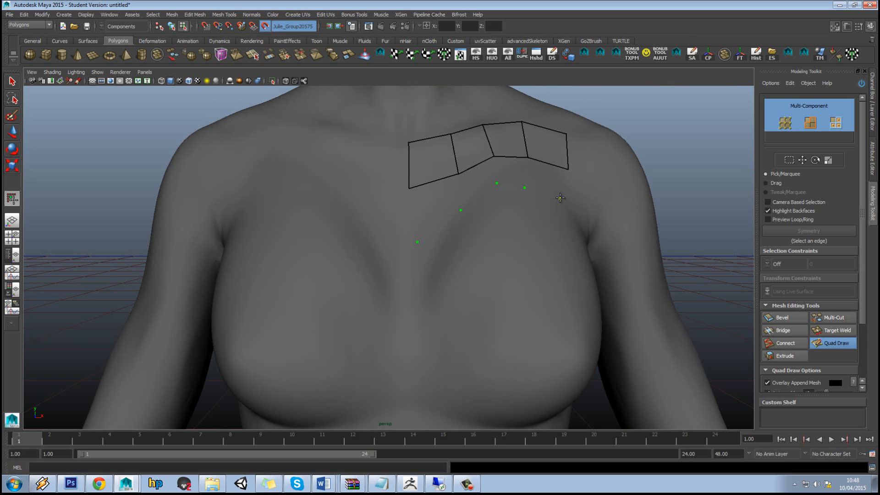
left_click(439, 214, "shift")
left_click(474, 190, "shift")
left_click(511, 169, "shift")
left_click(546, 178, "shift")
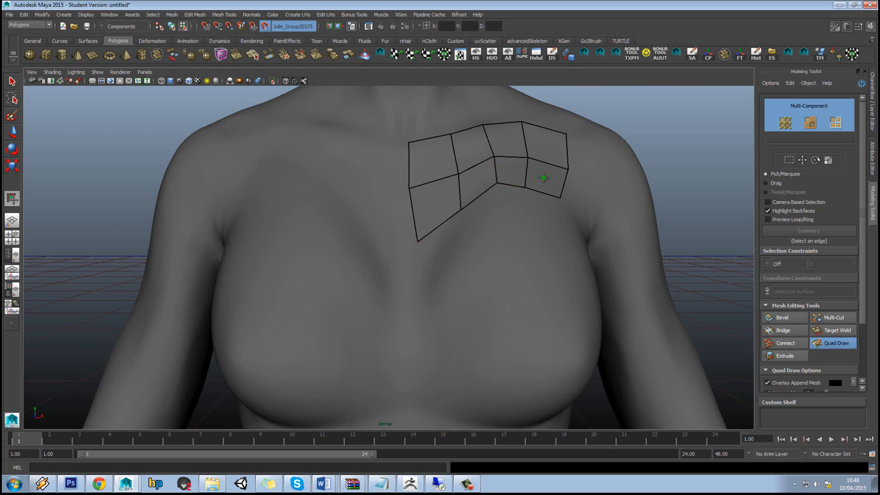
Move the lowest inner corner vertex of the quad grid slightly towards the centre of the chest.
scroll(590, 214, "down", 4)
mouse_move(591, 214)
left_mouse_down("alt")
mouse_move(524, 226)
mouse_move(545, 238)
mouse_move(608, 228)
mouse_move(592, 216)
mouse_move(558, 226)
left_mouse_up("alt")
scroll(450, 255, "up", 5)
left_click_drag(442, 258, 426, 249, "alt")
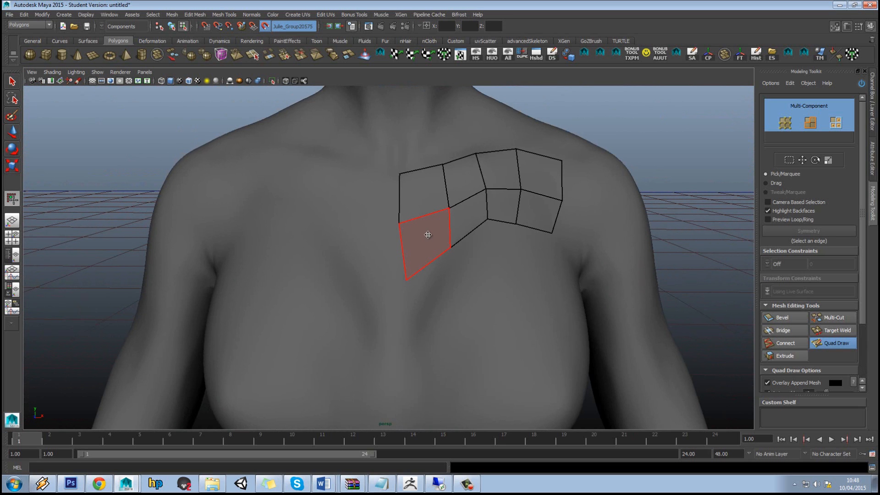
middle_click_drag(429, 285, 425, 294, "alt")
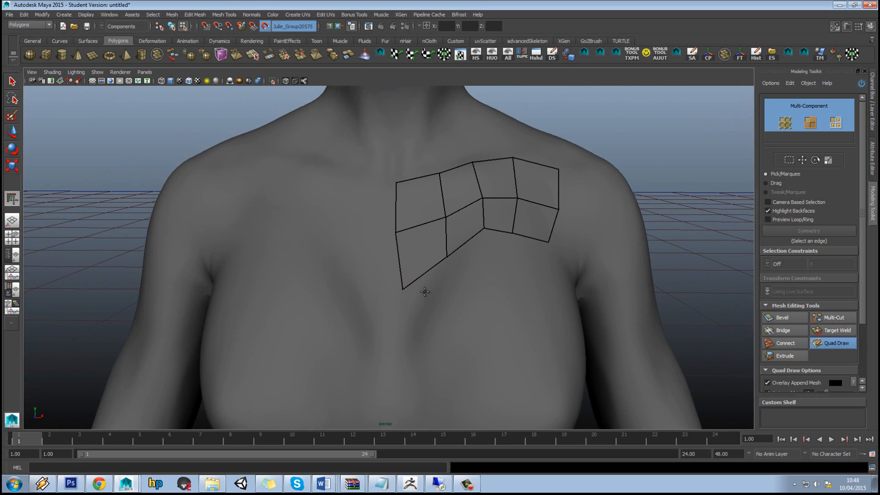
left_click_drag(450, 277, 333, 337, "alt")
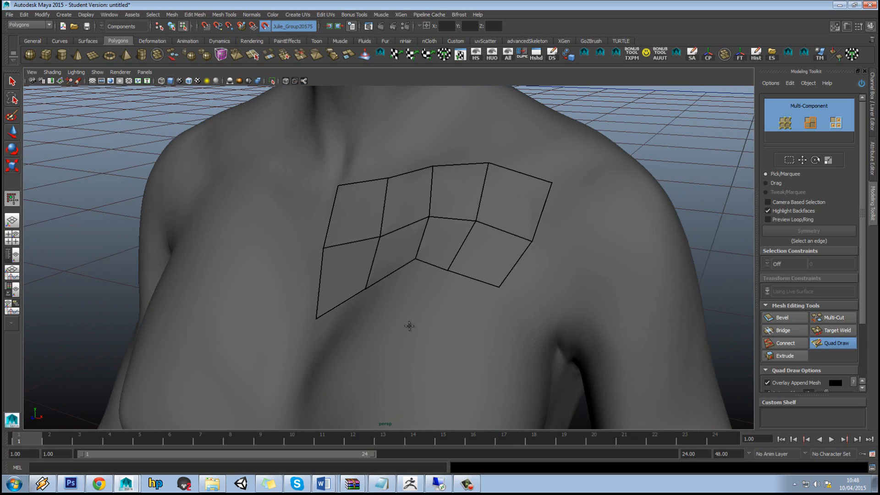
middle_click_drag(404, 316, 413, 306, "alt")
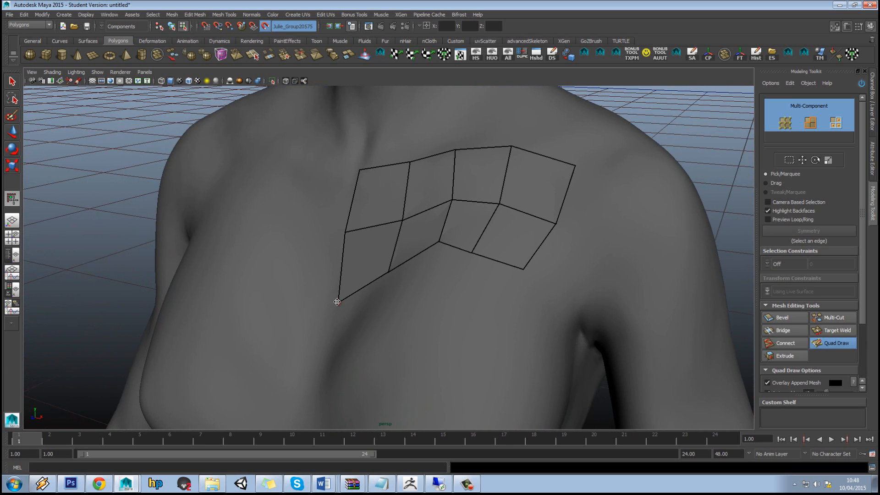
mouse_move(338, 302)
left_mouse_down()
mouse_move(257, 314)
mouse_move(331, 303)
left_mouse_up()
Pull the grid's outer vertices towards the shoulder and armpit, and shift the lower middle vertices outward.
left_click_drag(410, 295, 409, 298, "alt")
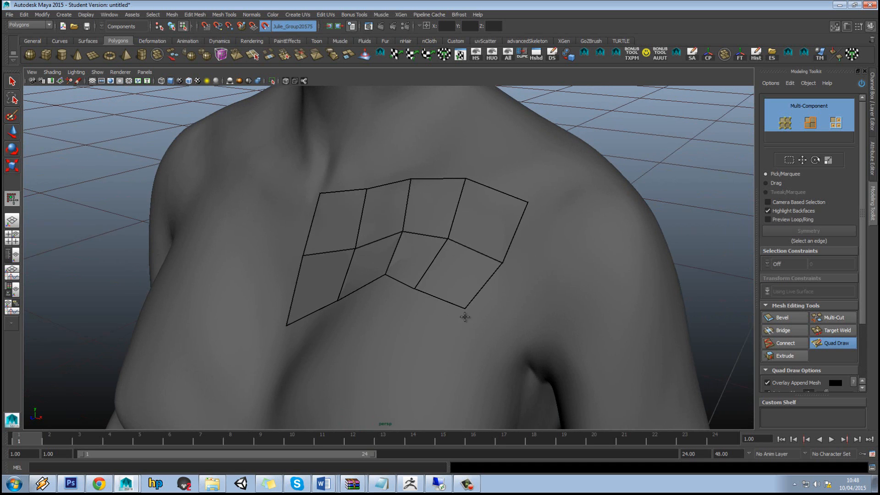
left_click_drag(545, 328, 464, 322, "alt")
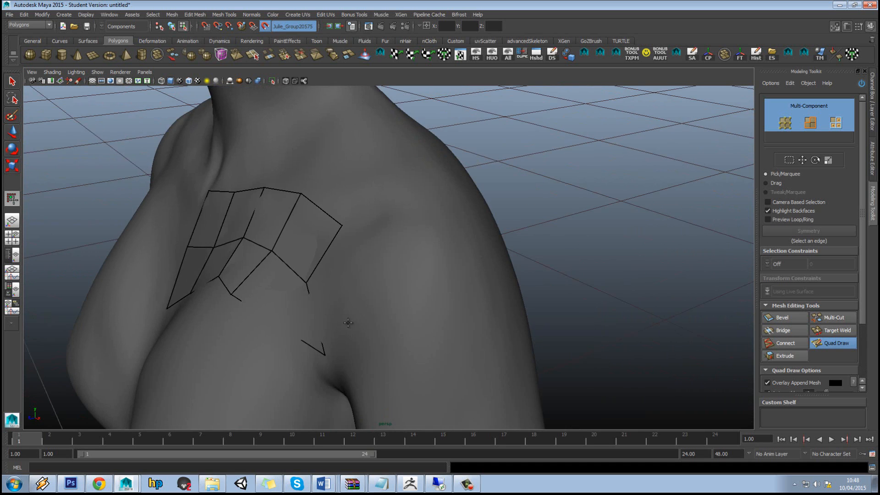
left_click_drag(306, 282, 351, 288)
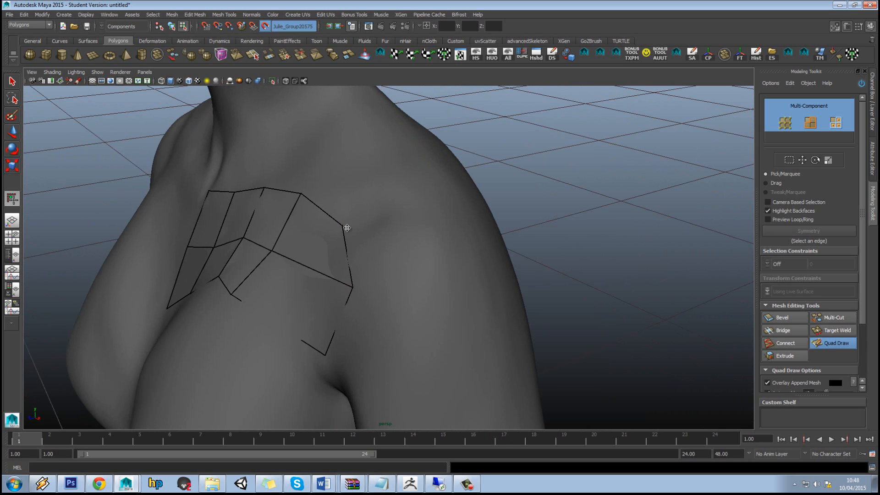
left_click_drag(347, 228, 408, 236)
left_click_drag(369, 266, 406, 252, "alt")
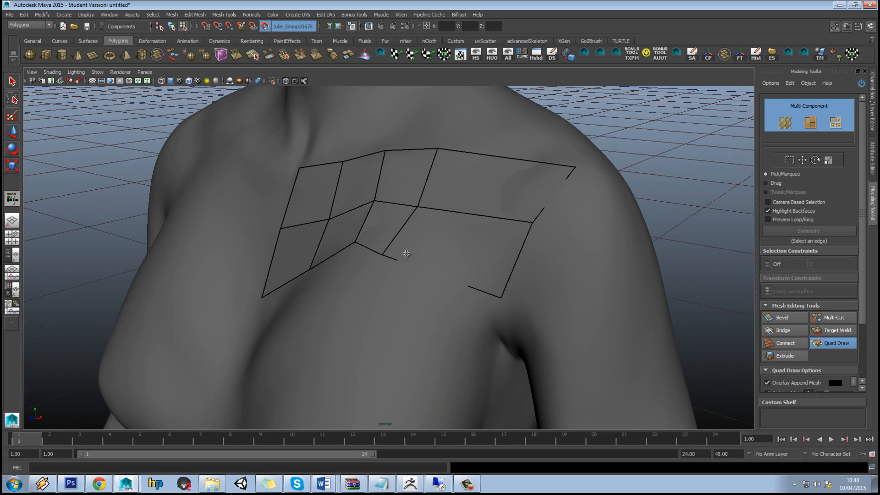
left_click_drag(355, 243, 407, 239)
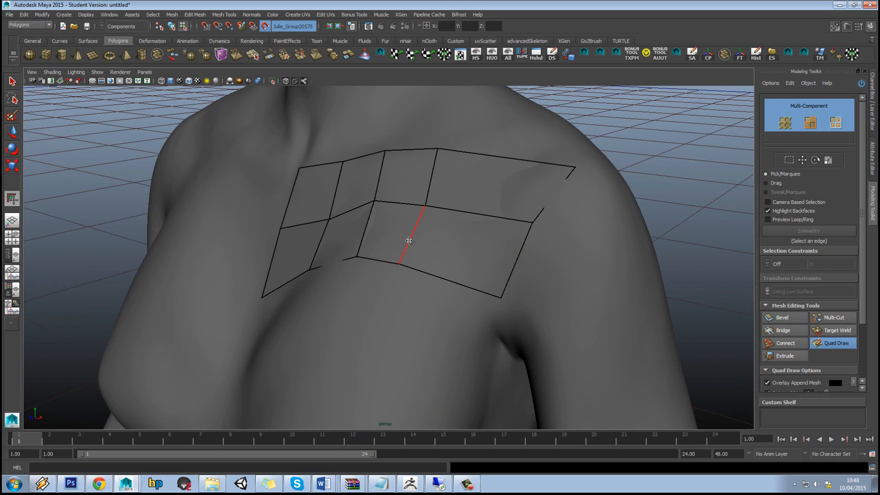
Try deleting the lower row of quads and undo the deletion.
left_click(424, 274, "ctrl+shift")
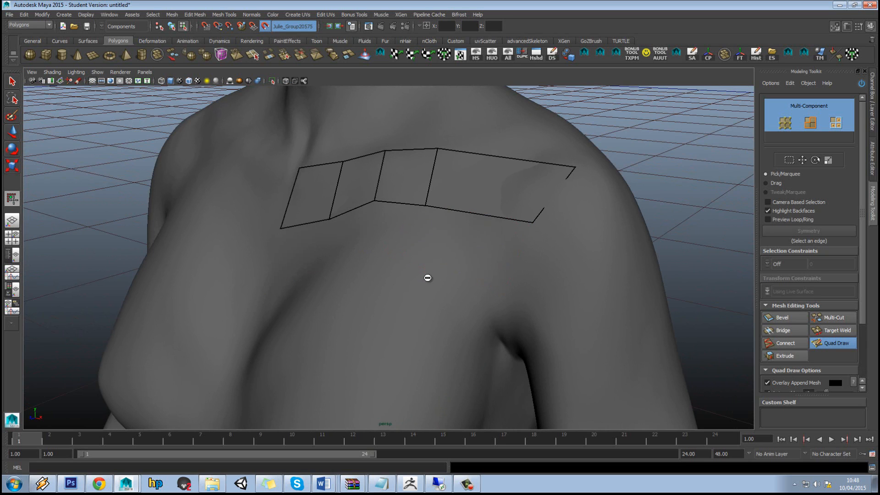
key("ctrl+z")
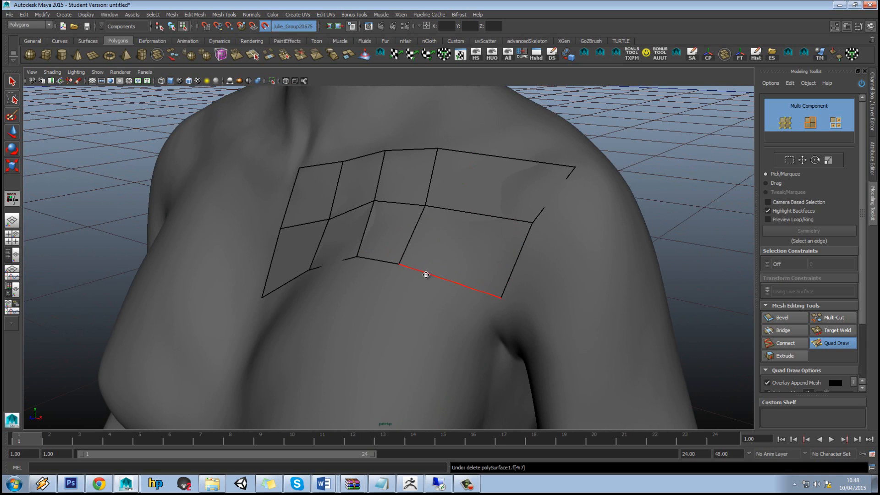
Slide the edges beside the wide outer column and adjust their vertices to even out the quad spacing.
left_click_drag(426, 274, 432, 261, "alt")
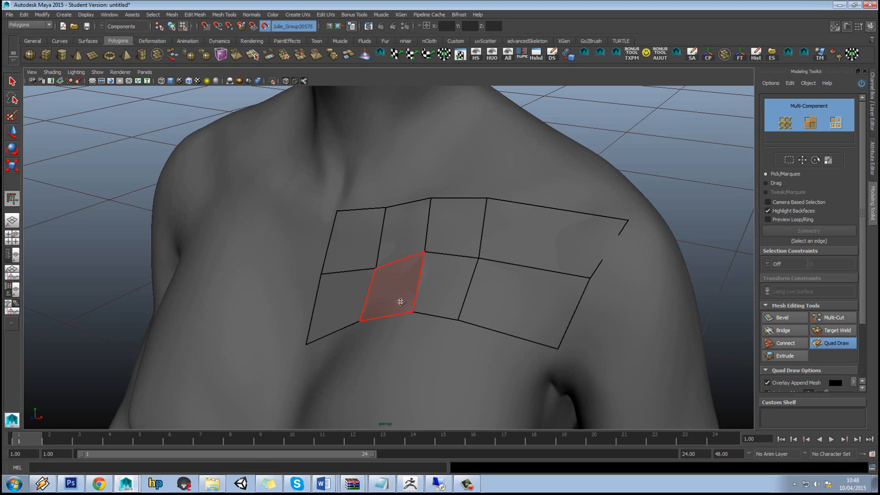
middle_click_drag(400, 300, 393, 304, "alt")
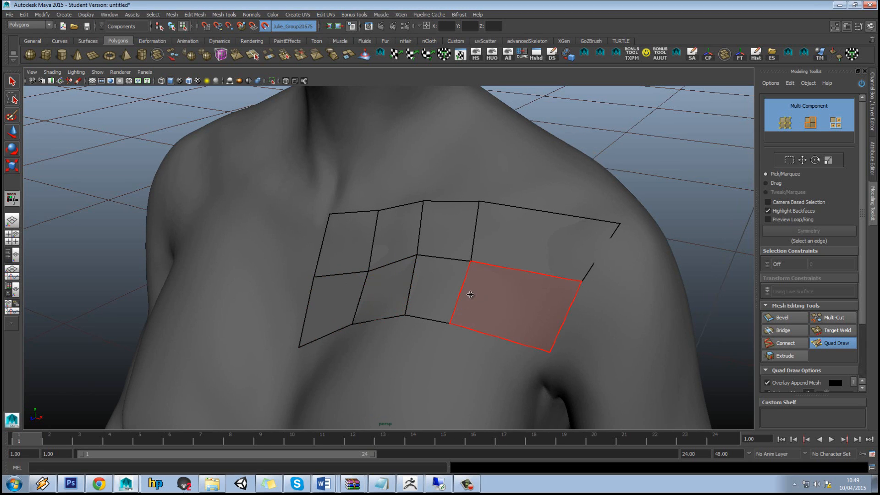
middle_click_drag(465, 280, 510, 261)
left_click_drag(512, 265, 460, 259)
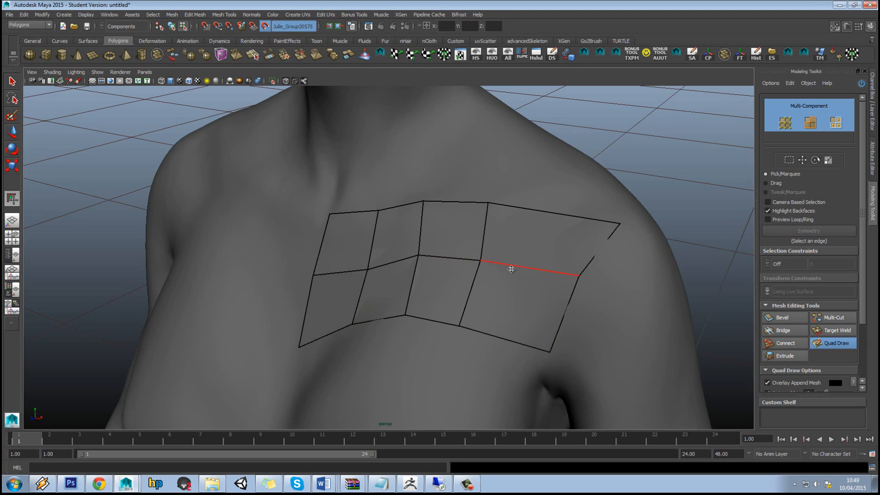
middle_click_drag(511, 267, 510, 266)
left_click_drag(458, 327, 468, 319)
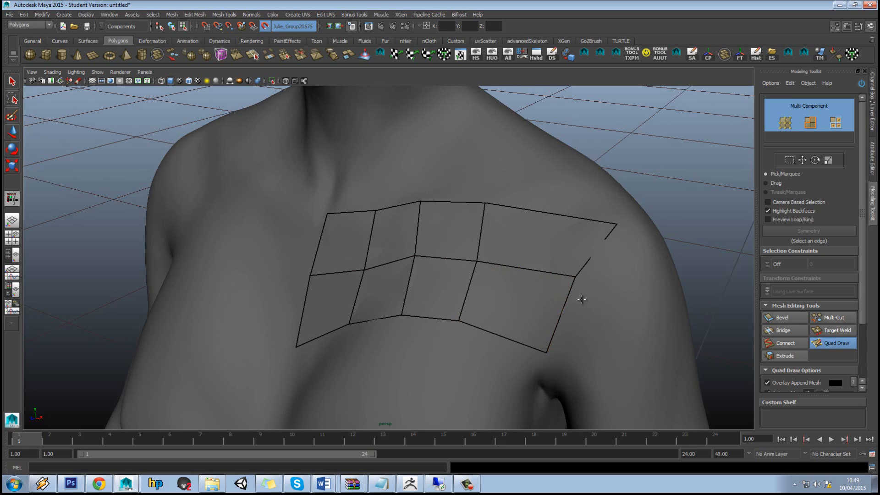
Place a row of points above the grid from the neck to the shoulder and fill four quads between them.
left_click_drag(579, 298, 525, 229, "alt")
left_click_drag(497, 296, 479, 282)
left_click_drag(471, 365, 446, 356)
left_click_drag(476, 331, 476, 341, "alt")
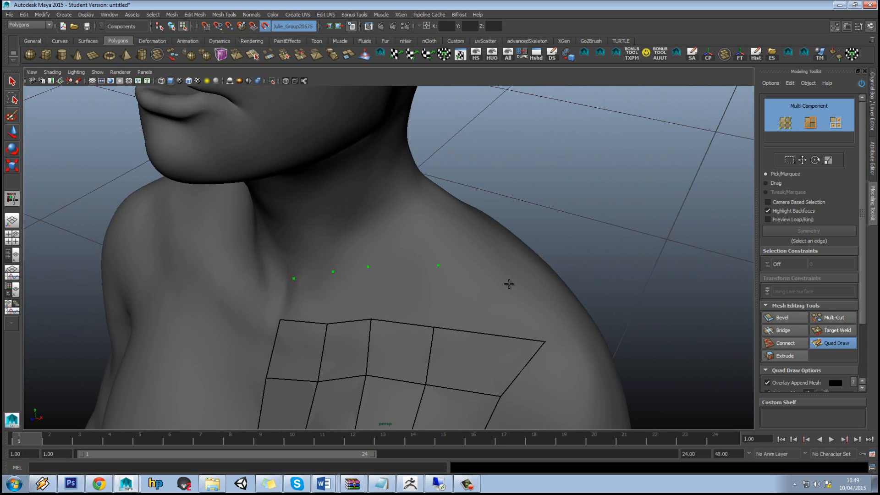
left_click_drag(509, 284, 510, 293, "alt")
left_click(420, 328)
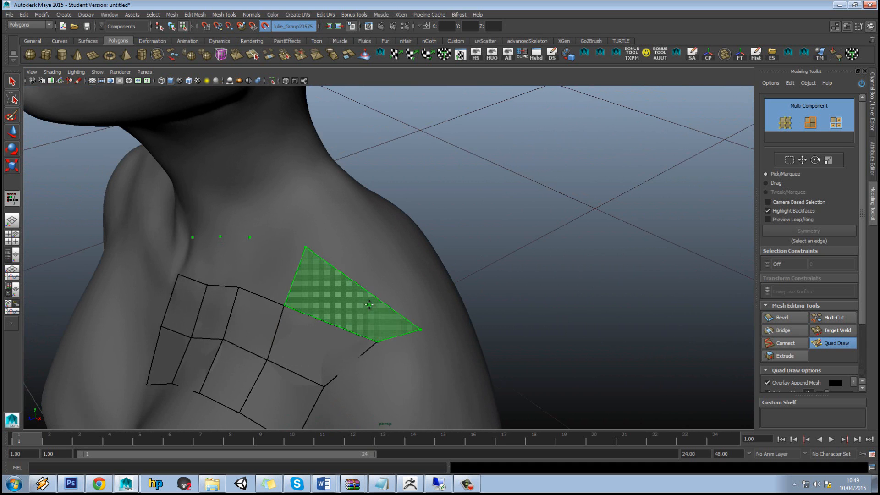
left_click(370, 303, "shift")
left_click(281, 268, "shift")
left_click(227, 260, "shift")
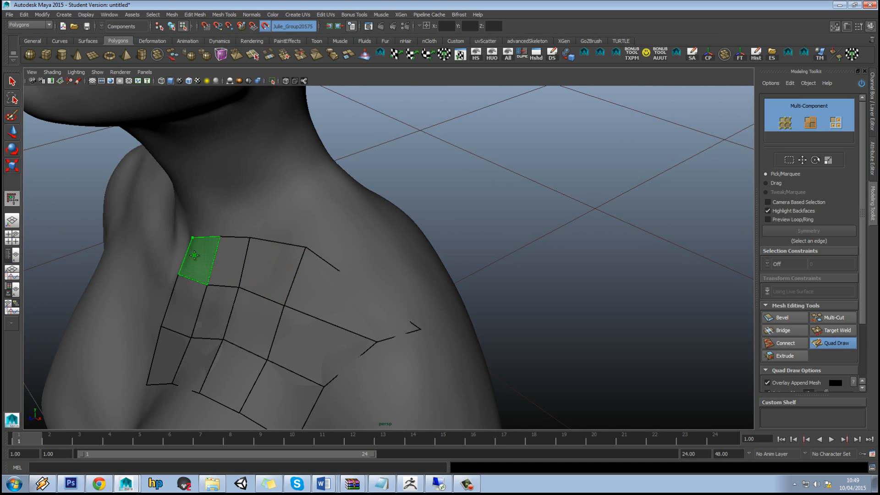
left_click(196, 257, "shift")
Move the grid's lower outer corner vertex near the armpit and insert an edge loop through the middle of the wide outer column.
left_click_drag(364, 275, 371, 278, "alt")
middle_click_drag(370, 279, 377, 270, "alt")
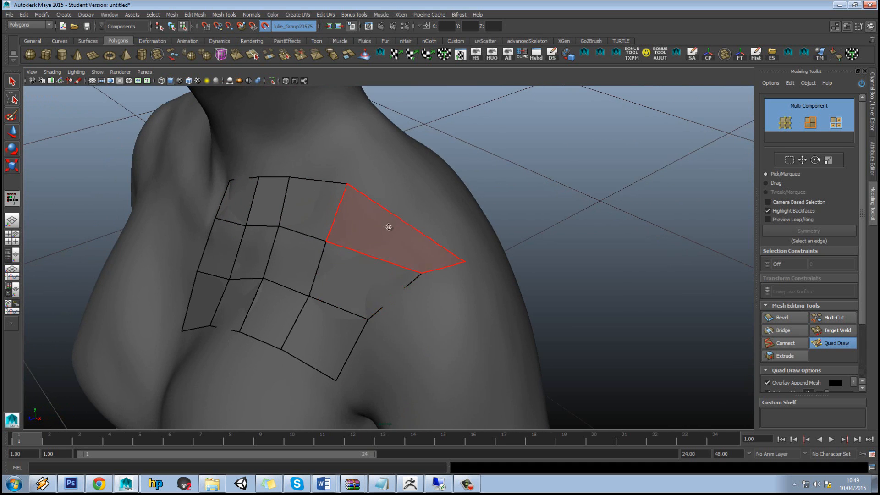
middle_click_drag(370, 336, 371, 315, "alt")
mouse_move(340, 319)
left_mouse_down()
mouse_move(347, 310)
mouse_move(351, 318)
left_mouse_up()
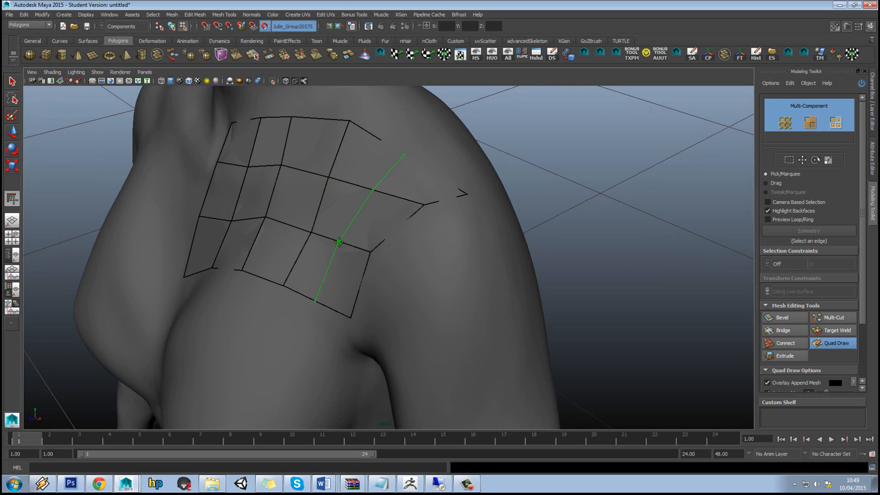
left_click(342, 242)
mouse_move(339, 239)
left_mouse_down("alt")
mouse_move(430, 251)
mouse_move(369, 243)
left_mouse_up("alt")
left_click_drag(468, 170, 386, 332, "alt")
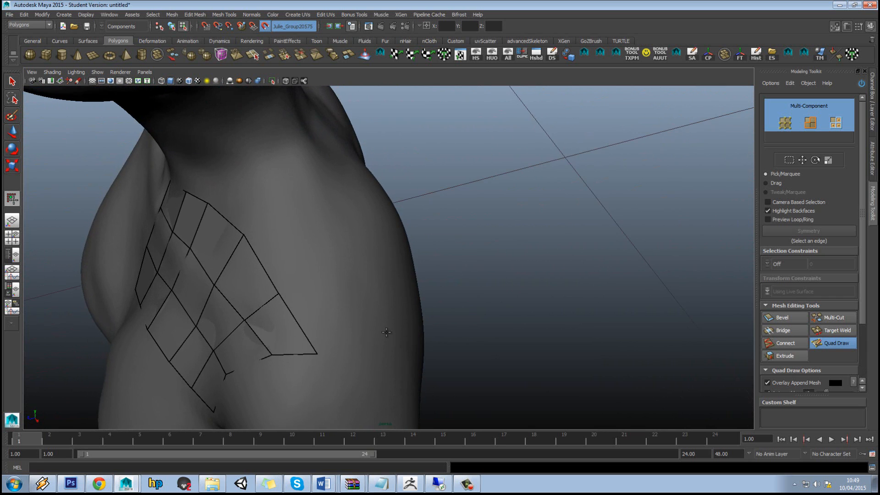
left_click_drag(332, 347, 336, 339, "alt")
left_click_drag(327, 299, 443, 260)
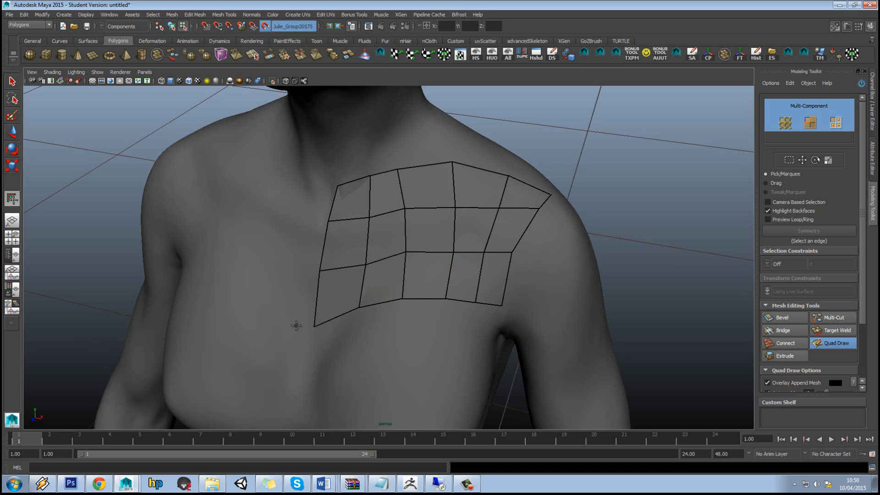
Try deleting the horizontal edge loop between the two lowest rows of quads and undo the deletion.
scroll(435, 293, "up", 3)
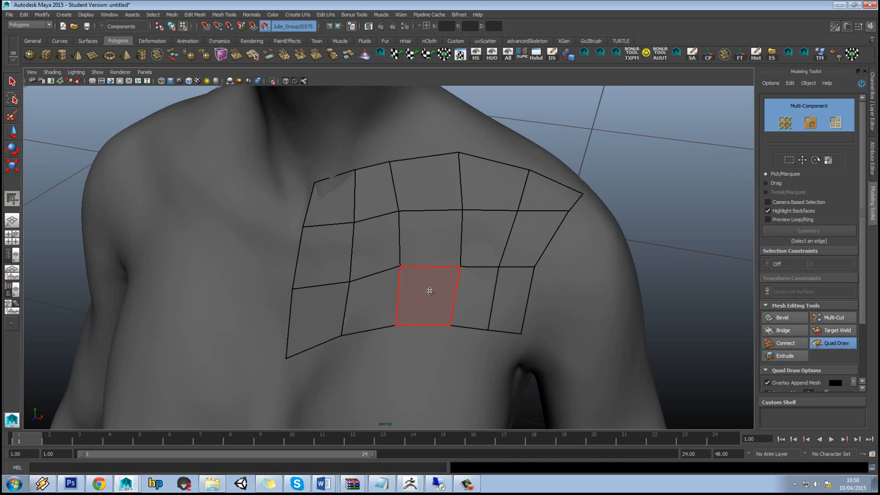
left_click(438, 270, "ctrl+shift")
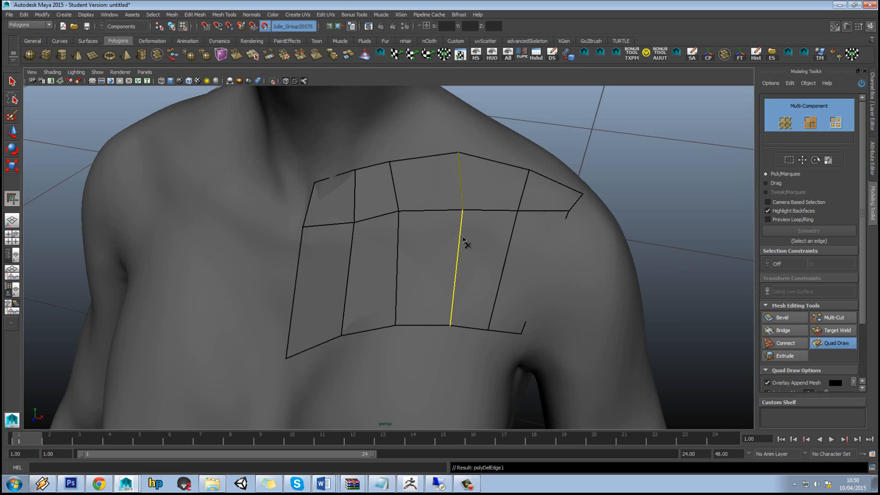
key("ctrl+z")
key("ctrl+z")
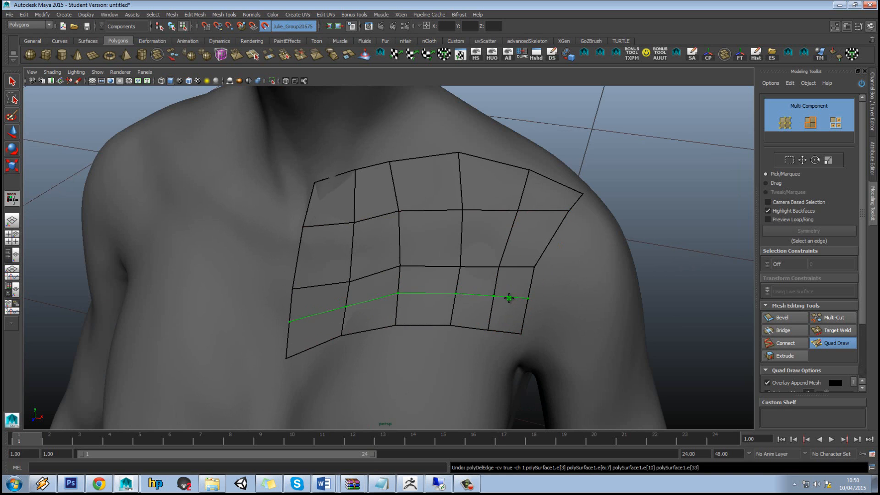
Place a row of points below the grid across the top of the left breast and fill the quads between them.
middle_click_drag(323, 395, 327, 358, "alt")
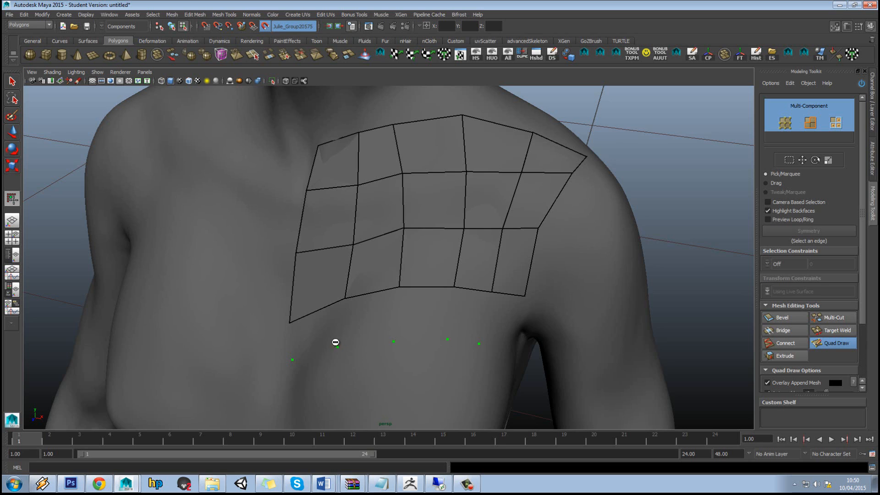
left_click(323, 337, "shift")
left_click(367, 318, "shift")
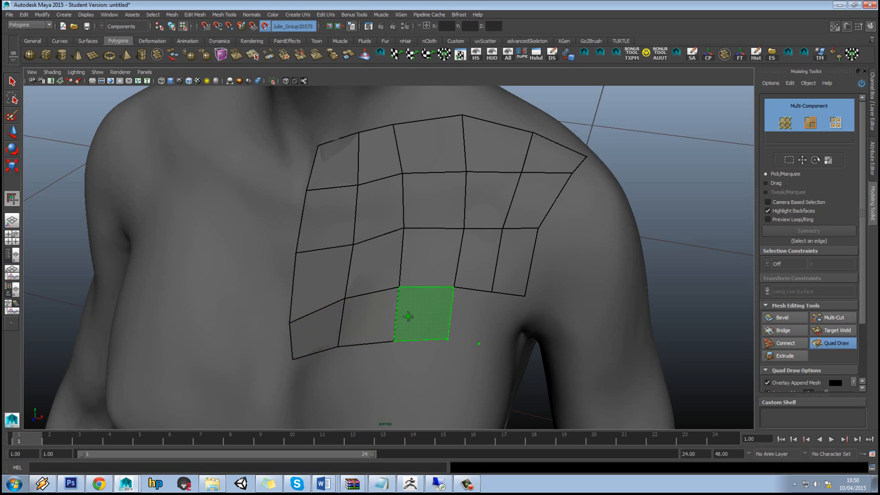
left_click(422, 316, "shift")
left_click(472, 312, "shift")
Extend the grid's bottom border edges downward one at a time to form another row of quads over the breast.
left_click_drag(475, 311, 443, 302, "alt")
scroll(436, 298, "down", 3)
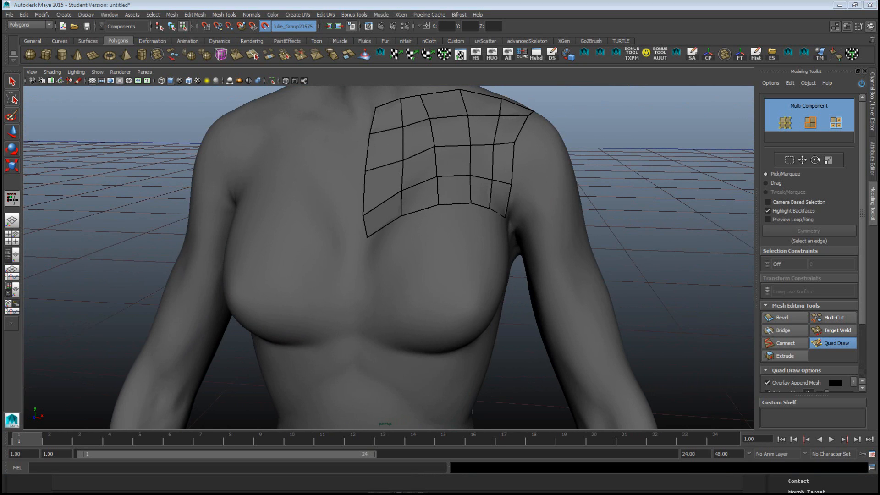
left_click_drag(399, 240, 403, 269)
key("ctrl+z")
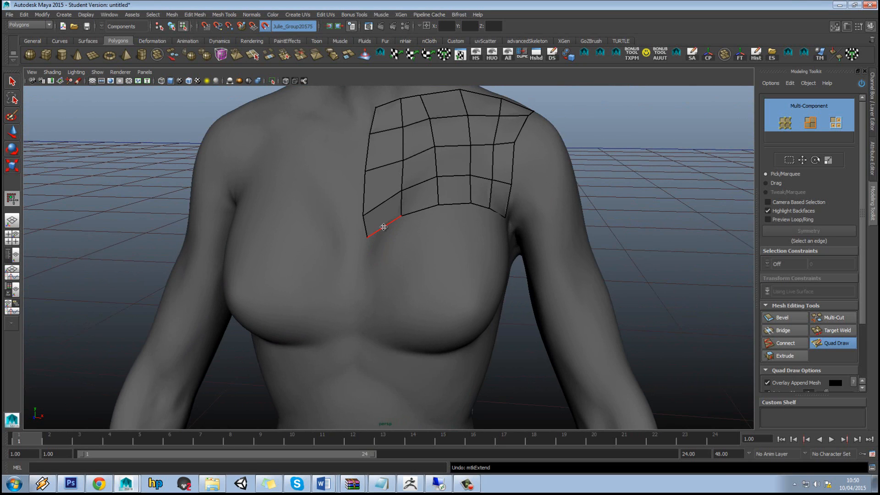
left_click_drag(383, 226, 389, 263)
left_click_drag(422, 216, 430, 247)
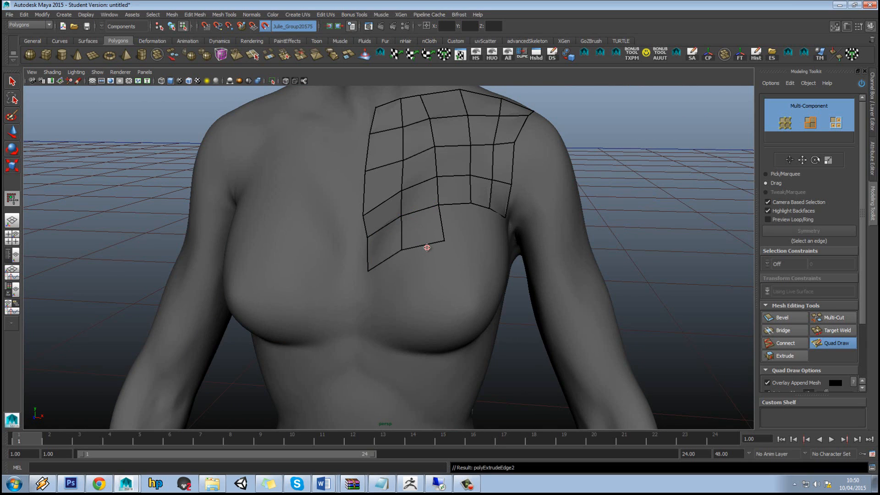
mouse_move(453, 214)
left_mouse_down()
mouse_move(459, 239)
mouse_move(481, 235)
mouse_move(483, 248)
mouse_move(417, 260)
mouse_move(436, 289)
mouse_move(469, 285)
mouse_move(431, 293)
mouse_move(412, 252)
left_mouse_up()
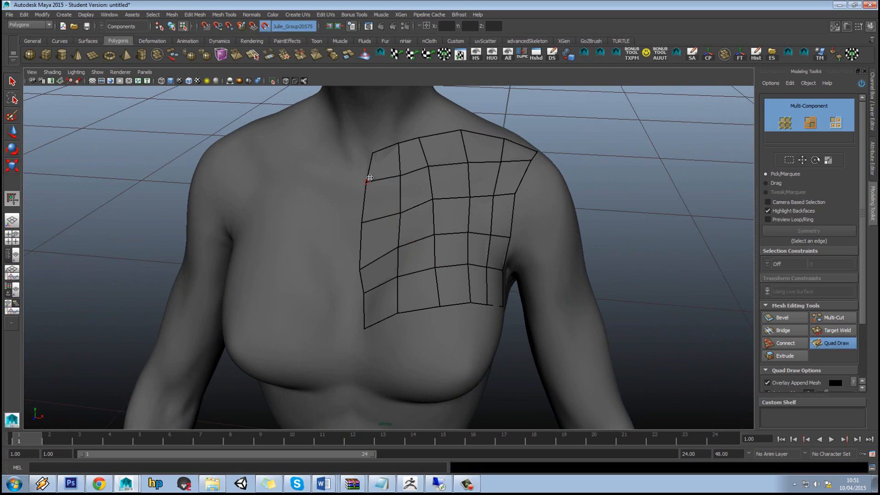
Extend the grid's whole inner border towards the centre of the chest as a new column of quads.
key("Tab")
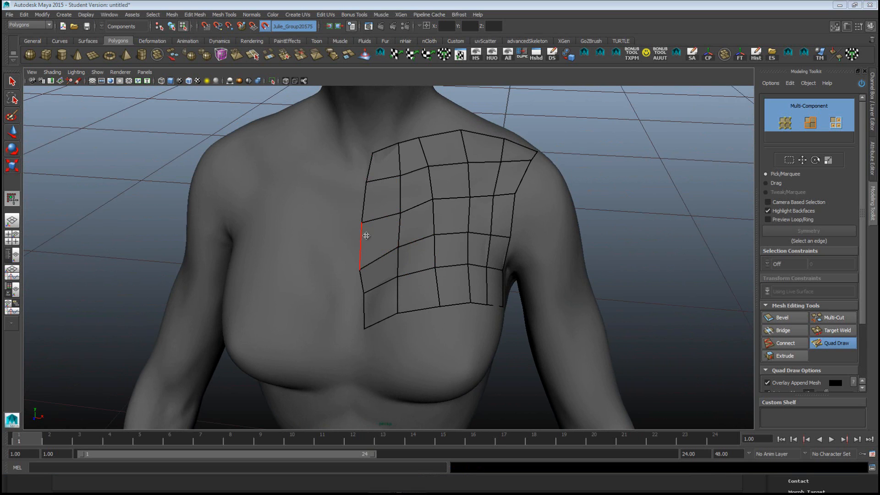
key("Tab")
mouse_move(367, 244)
left_mouse_down()
mouse_move(336, 247)
mouse_move(343, 245)
left_mouse_up()
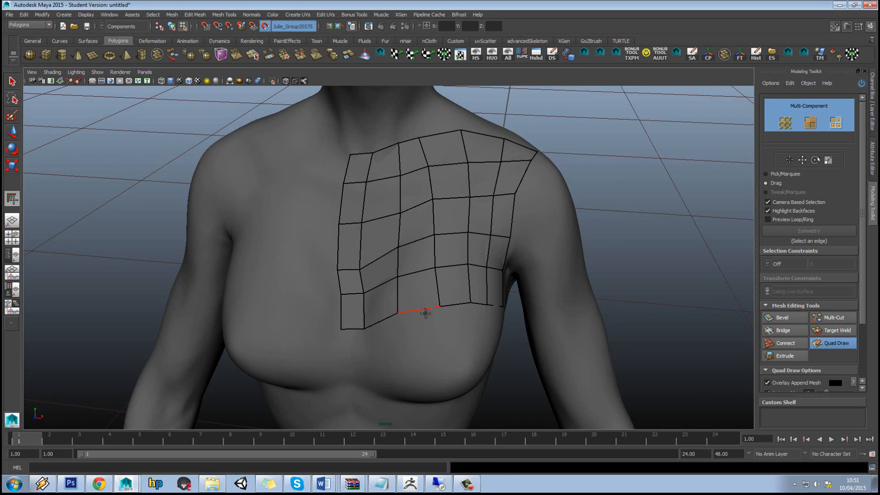
Extend the grid's whole bottom border downward as a new row of quads and undo the extra single-edge extension.
key("Tab")
left_click_drag(430, 314, 431, 349)
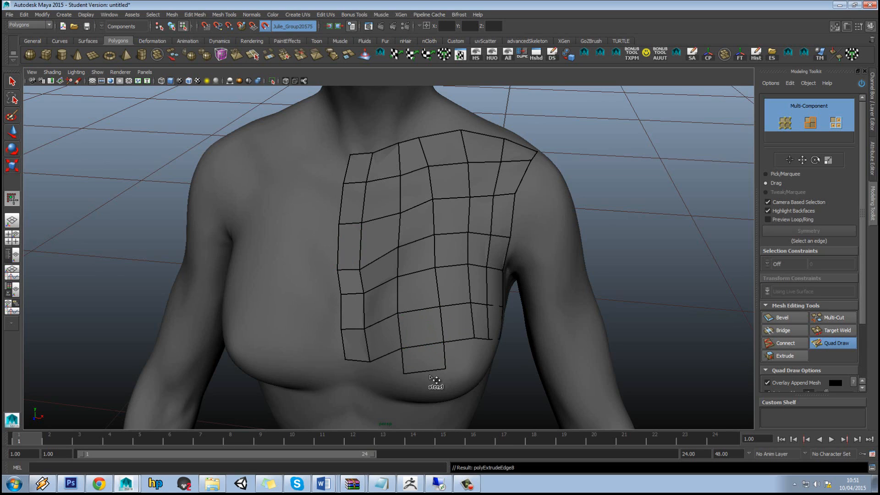
key("ctrl+z")
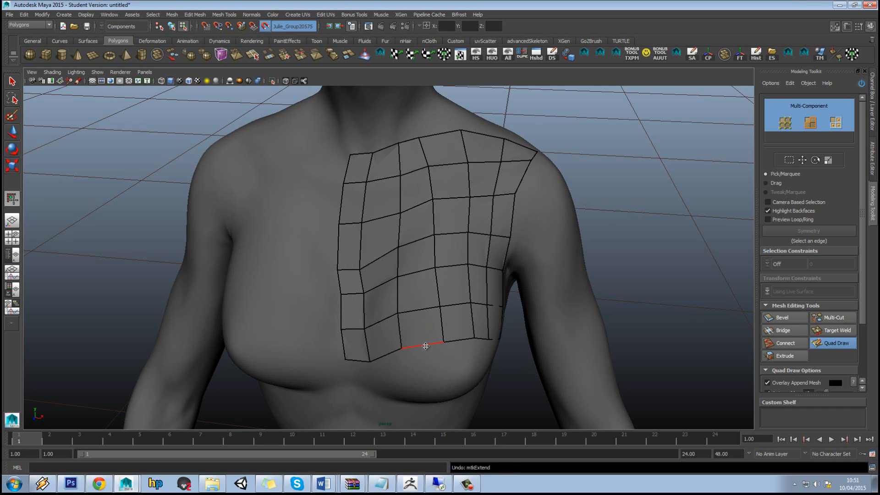
Extend the grid's whole bottom border downward as another row of quads and relax the uneven vertices in the inner columns.
key("Tab")
mouse_move(427, 353)
left_mouse_down()
mouse_move(432, 384)
mouse_move(433, 376)
mouse_move(393, 354)
mouse_move(510, 356)
mouse_move(421, 362)
mouse_move(403, 375)
mouse_move(379, 364)
mouse_move(437, 364)
left_mouse_up()
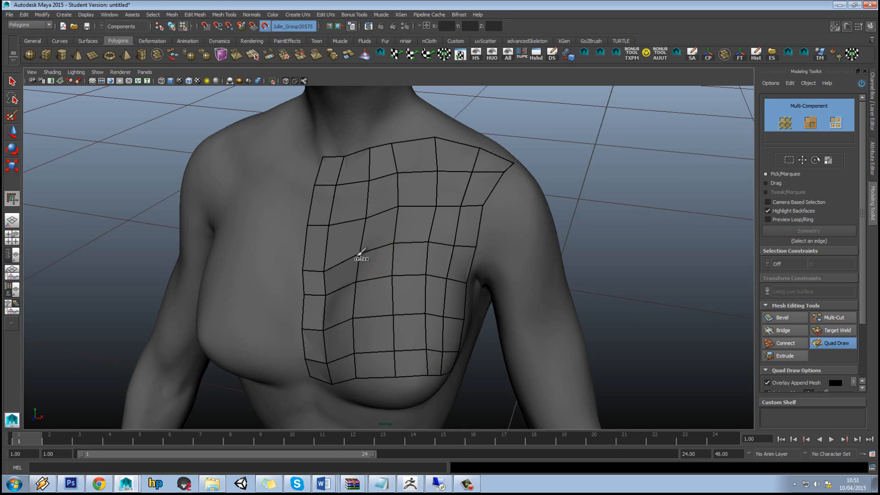
left_click_drag(324, 265, 333, 261, "shift")
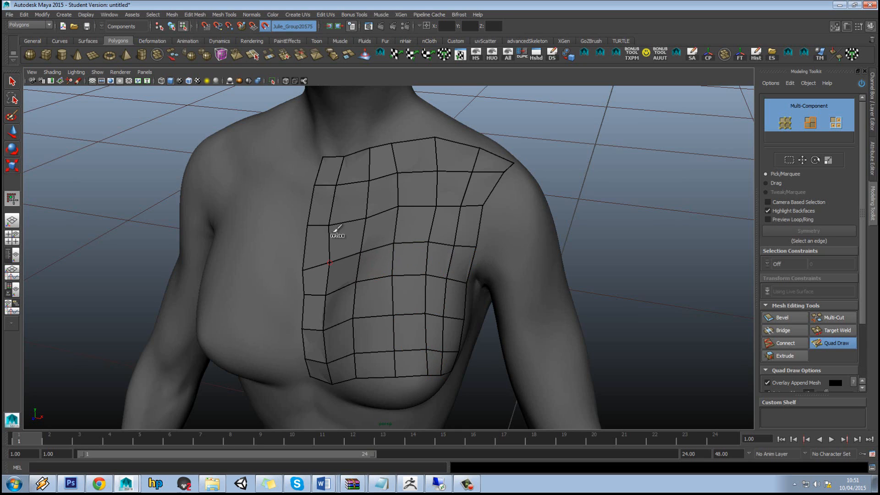
mouse_move(331, 223)
left_mouse_down("shift")
mouse_move(350, 188)
mouse_move(339, 190)
left_mouse_up("shift")
mouse_move(402, 176)
left_mouse_down("shift")
mouse_move(469, 173)
mouse_move(487, 232)
mouse_move(432, 228)
mouse_move(500, 230)
mouse_move(465, 243)
mouse_move(449, 328)
mouse_move(428, 267)
mouse_move(422, 274)
left_mouse_up("shift")
Extend the grid's whole bottom border past the underside of the left breast onto the ribcage.
middle_click_drag(414, 271, 403, 302, "alt")
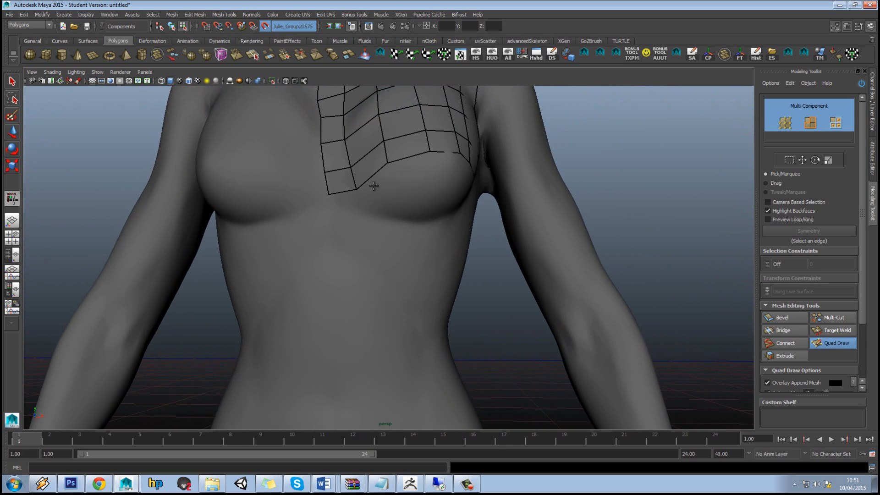
middle_click_drag(390, 188, 356, 292, "alt")
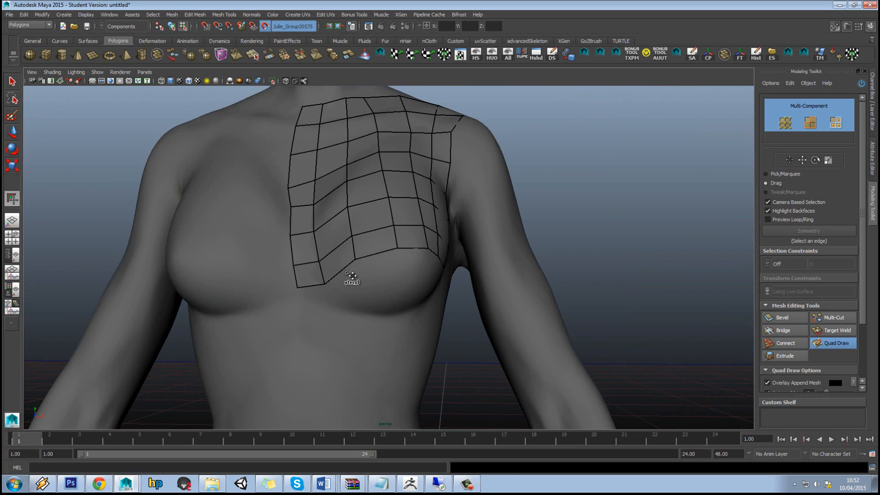
left_click_drag(349, 279, 340, 334)
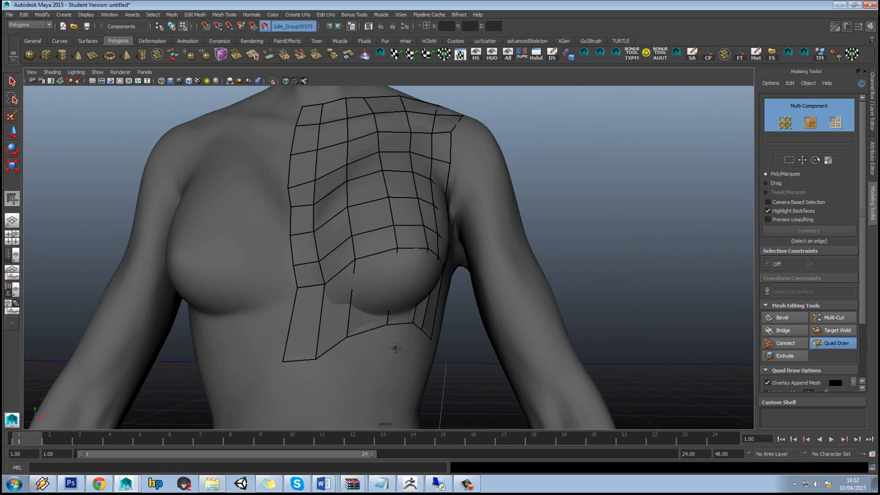
Reposition the bottom border's vertices on the ribcage to even out the lower edge of the mesh.
middle_click_drag(403, 344, 377, 312, "alt")
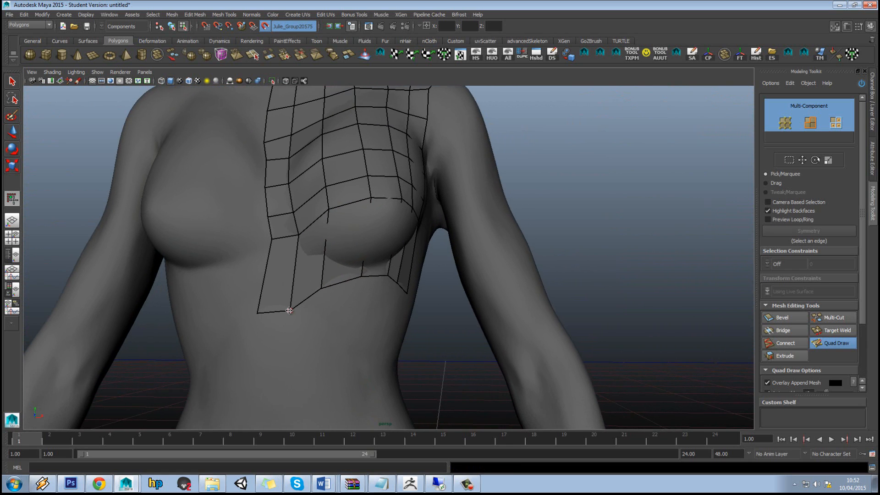
middle_click_drag(317, 286, 318, 273, "alt")
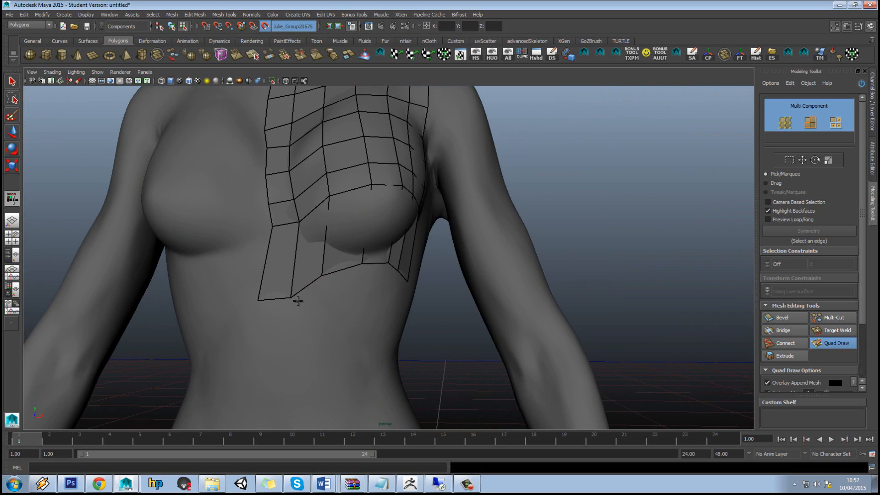
left_click_drag(291, 298, 297, 281)
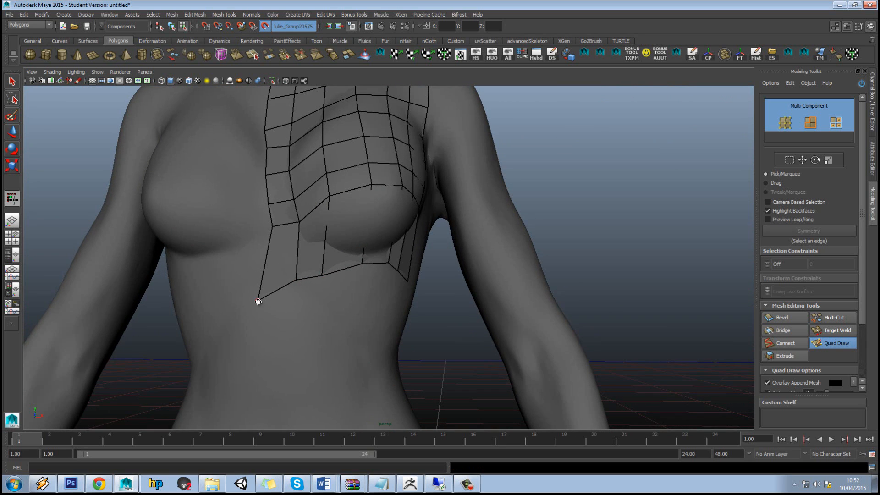
left_click_drag(258, 302, 269, 279)
mouse_move(363, 263)
left_mouse_down()
mouse_move(362, 274)
mouse_move(403, 281)
left_mouse_up()
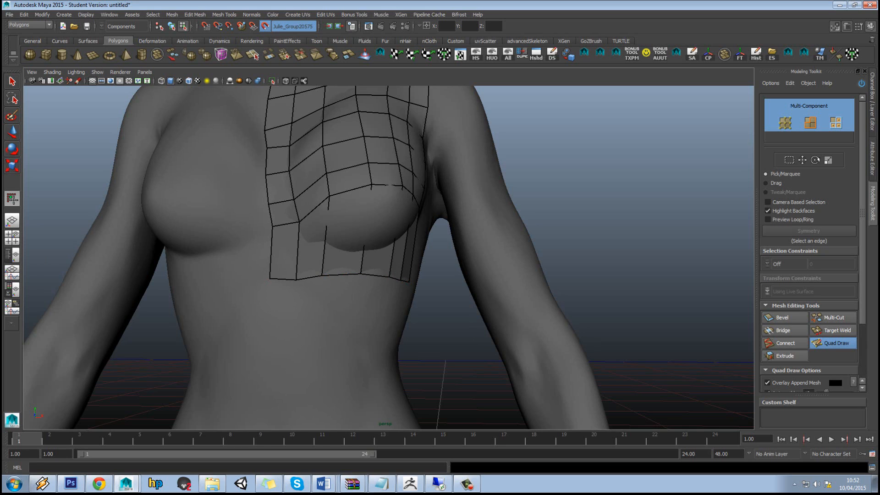
key("alt+Tab")
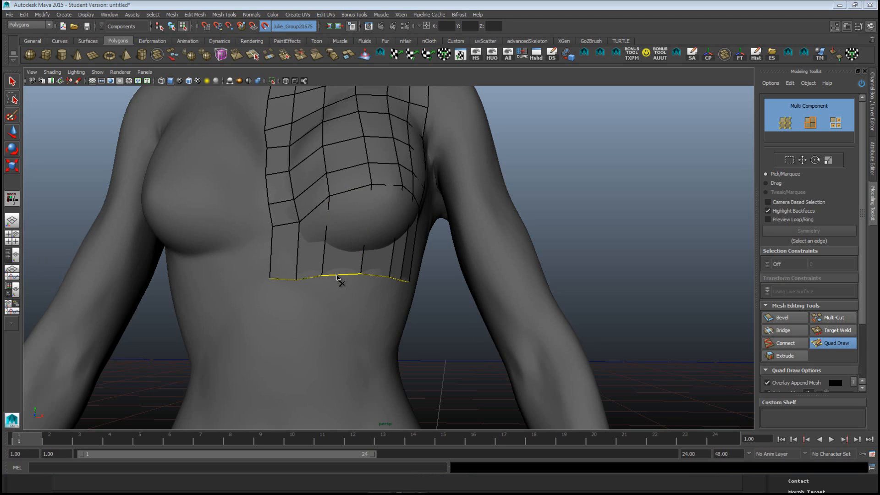
key("alt+Tab")
key("ctrl+z")
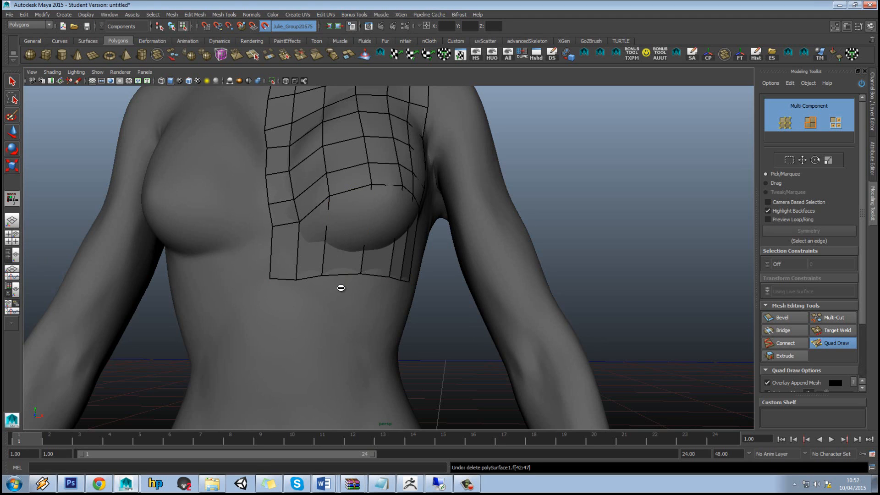
Extend the grid's whole bottom border down to the waist and insert horizontal edge loops across the tall quads.
mouse_move(339, 277)
left_mouse_down()
mouse_move(332, 328)
mouse_move(337, 381)
mouse_move(345, 383)
mouse_move(298, 384)
mouse_move(385, 387)
mouse_move(376, 390)
left_mouse_up()
scroll(357, 377, "down", 3)
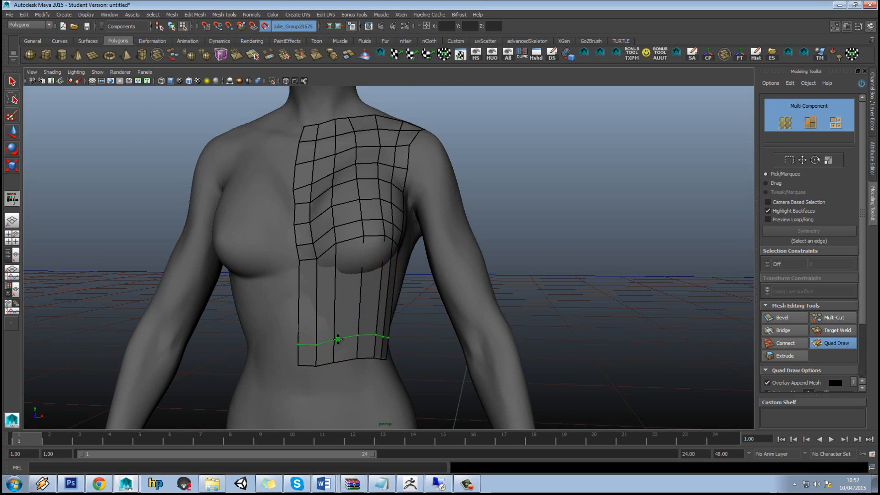
mouse_move(374, 358)
left_mouse_down("alt")
mouse_move(378, 350)
mouse_move(344, 327)
left_mouse_up("alt")
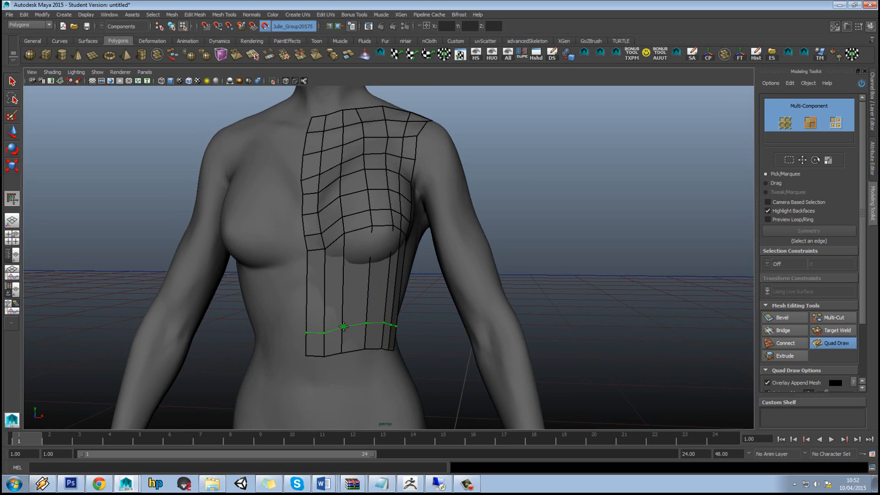
left_click(343, 326, "ctrl")
left_click(346, 273, "ctrl")
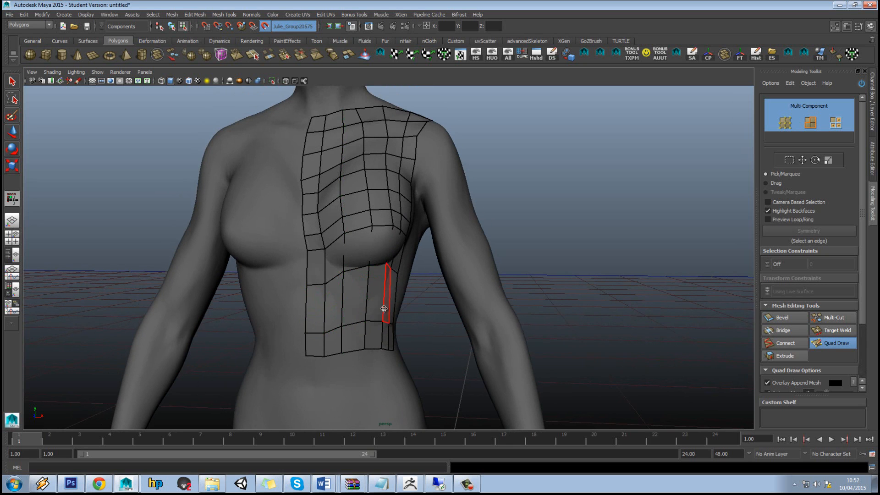
Move the vertices beneath the left breast so the rows of quads follow its underside and the fold.
mouse_move(384, 309)
left_mouse_down("alt")
mouse_move(351, 305)
mouse_move(334, 272)
mouse_move(334, 294)
mouse_move(359, 300)
mouse_move(294, 291)
mouse_move(398, 306)
mouse_move(338, 303)
mouse_move(350, 290)
left_mouse_up("alt")
mouse_move(355, 238)
left_mouse_down("alt")
mouse_move(320, 257)
mouse_move(379, 266)
left_mouse_up("alt")
scroll(350, 275, "up", 4)
middle_click_drag(353, 343, 359, 263, "alt")
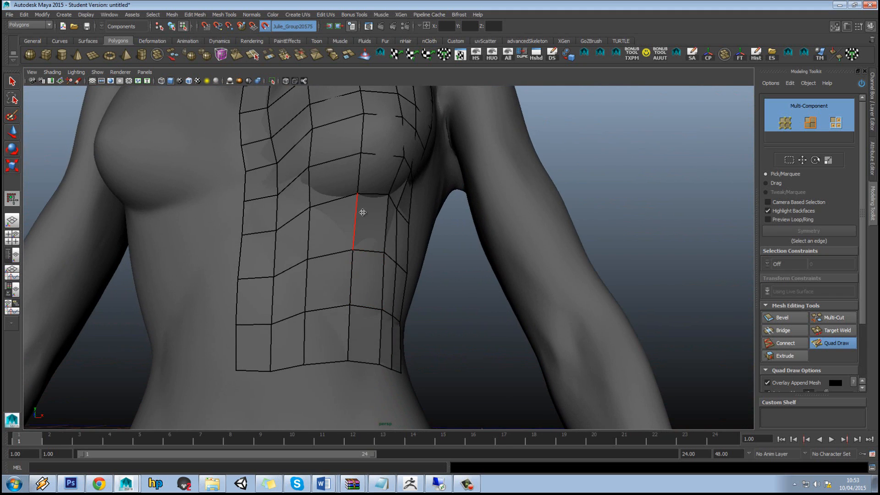
mouse_move(362, 194)
left_mouse_down()
mouse_move(354, 209)
mouse_move(310, 200)
left_mouse_up()
mouse_move(278, 227)
left_mouse_down()
mouse_move(277, 187)
mouse_move(310, 181)
left_mouse_up()
left_click_drag(361, 153, 354, 183)
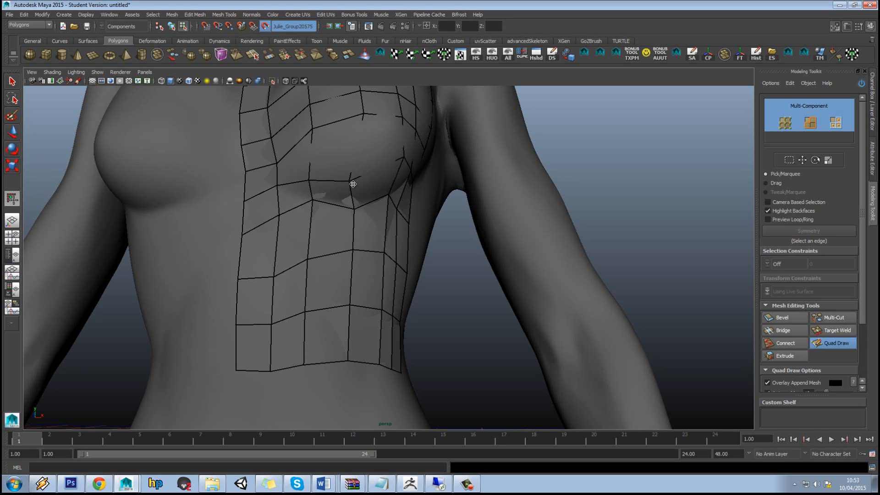
mouse_move(402, 158)
left_mouse_down()
mouse_move(380, 198)
mouse_move(348, 202)
left_mouse_up()
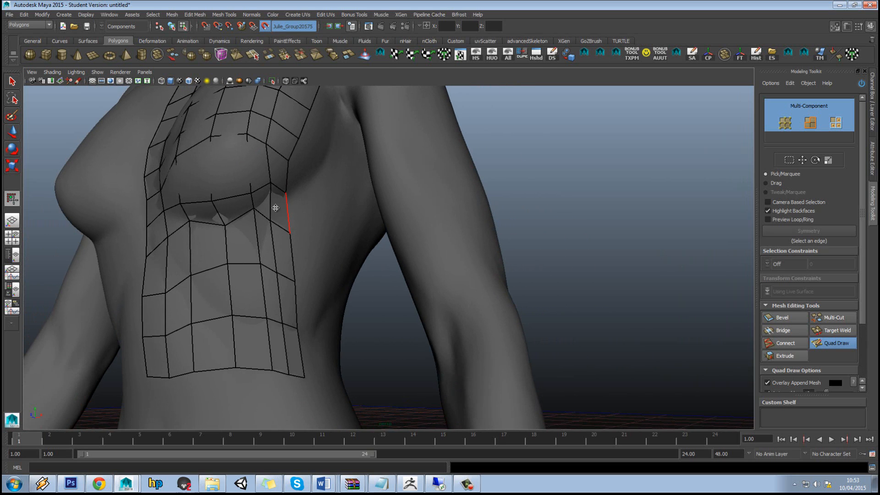
mouse_move(271, 217)
left_mouse_down()
mouse_move(273, 205)
mouse_move(290, 201)
mouse_move(275, 189)
mouse_move(241, 193)
left_mouse_up()
Insert a horizontal edge loop through the tall quads across the lower part of the left breast.
middle_click_drag(321, 172, 316, 233, "alt")
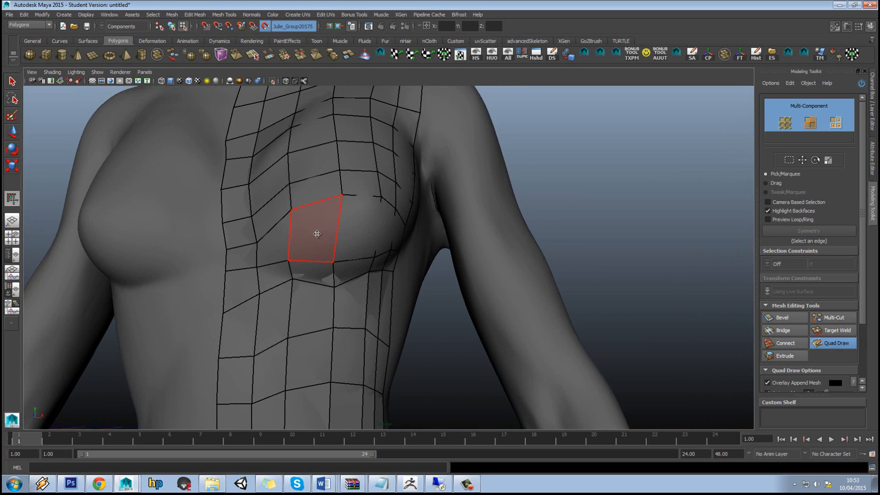
mouse_move(381, 276)
left_mouse_down("alt")
mouse_move(361, 297)
mouse_move(318, 298)
mouse_move(383, 294)
left_mouse_up("alt")
right_click_drag(383, 293, 435, 302, "alt")
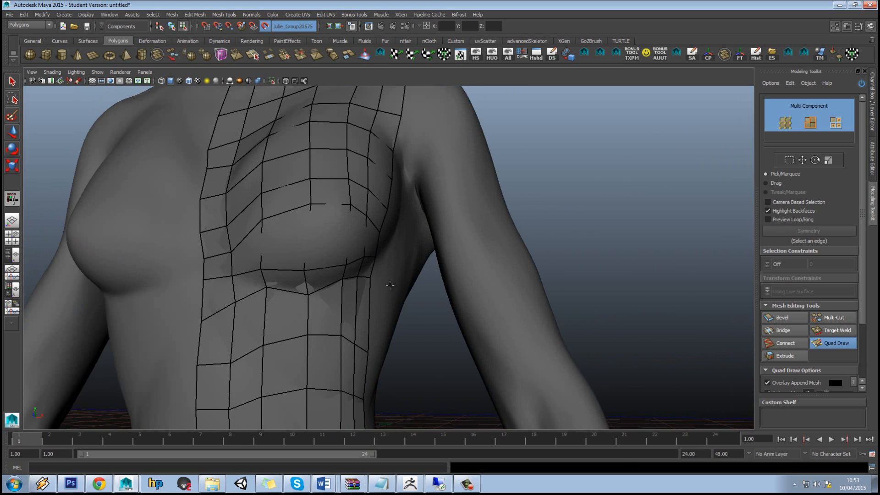
left_click(261, 248, "ctrl")
Exit Quad Draw, select the new quad mesh and isolate it in the viewport.
left_click_drag(338, 278, 300, 283, "alt")
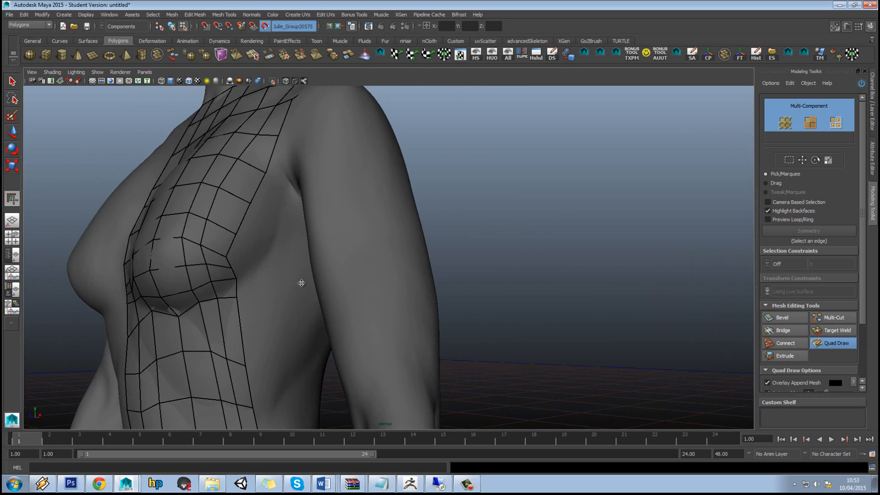
right_click_drag(301, 282, 275, 281, "alt")
left_click_drag(296, 282, 389, 299, "alt")
middle_click_drag(380, 283, 385, 300, "alt")
right_click_drag(426, 304, 406, 304, "alt")
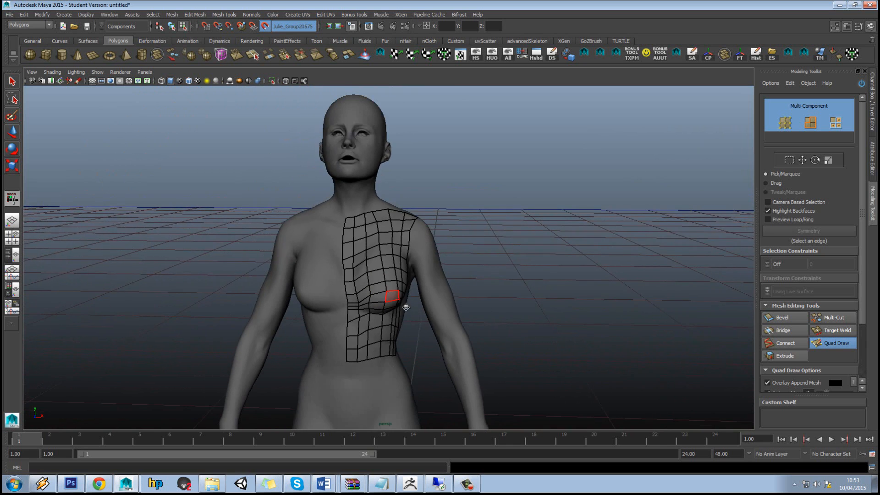
mouse_move(428, 315)
left_mouse_down("alt")
mouse_move(372, 293)
mouse_move(423, 306)
left_mouse_up("alt")
right_click_drag(423, 306, 416, 305, "alt")
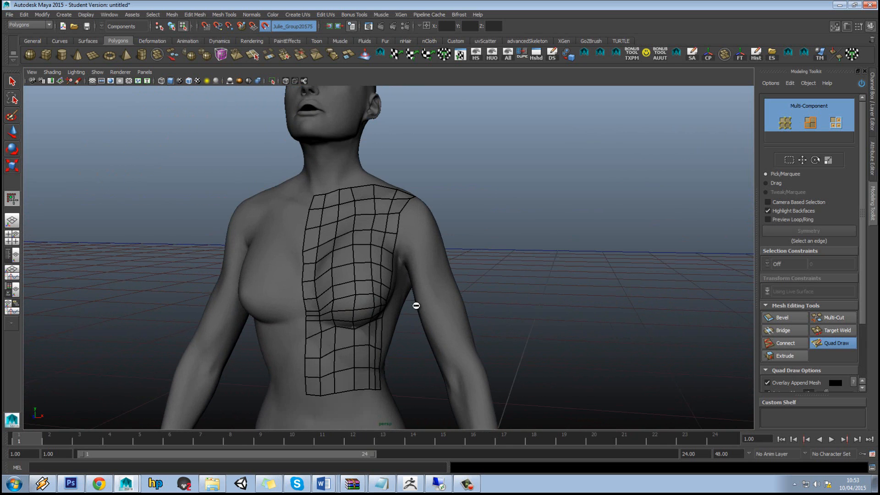
left_click(840, 345)
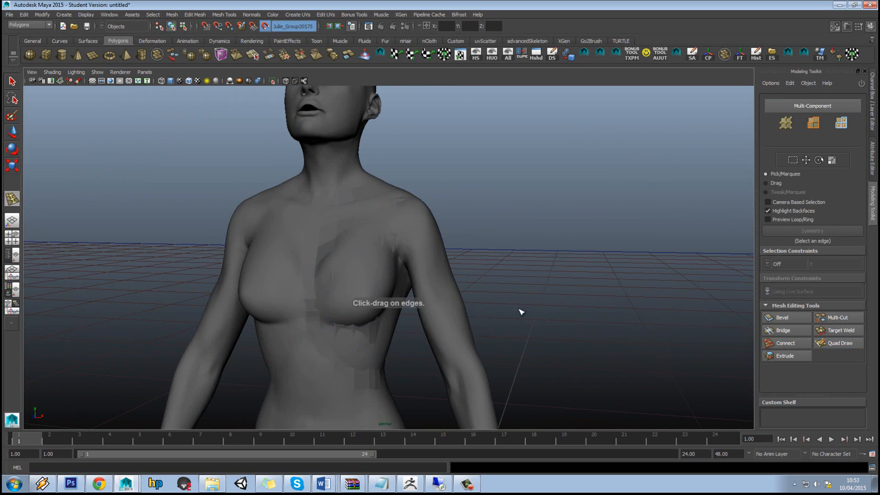
left_click_drag(459, 297, 454, 280, "alt")
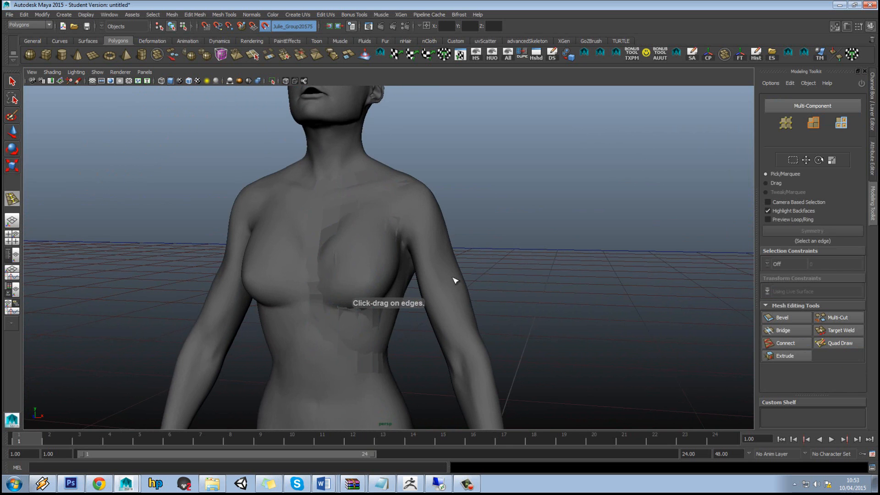
left_click(339, 226)
left_click(272, 82)
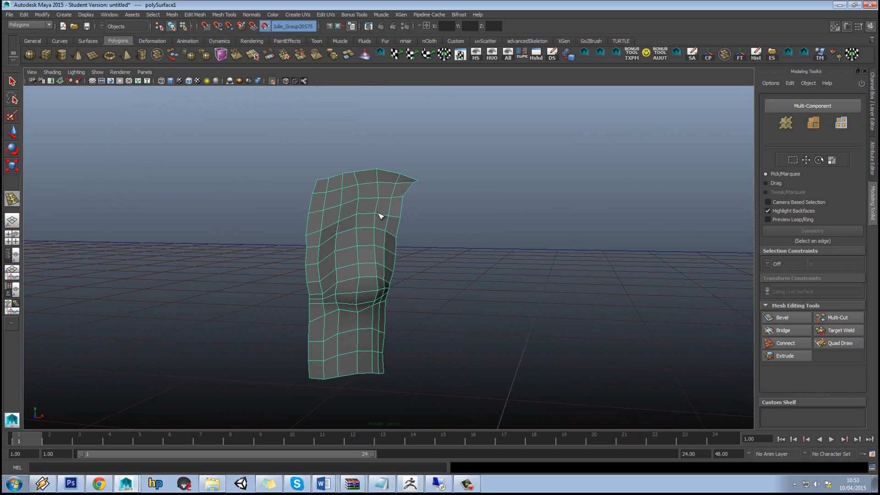
Apply Soften Edge to the isolated quad mesh and check its smoothed shading.
left_click_drag(432, 234, 377, 236, "alt")
left_click(406, 241)
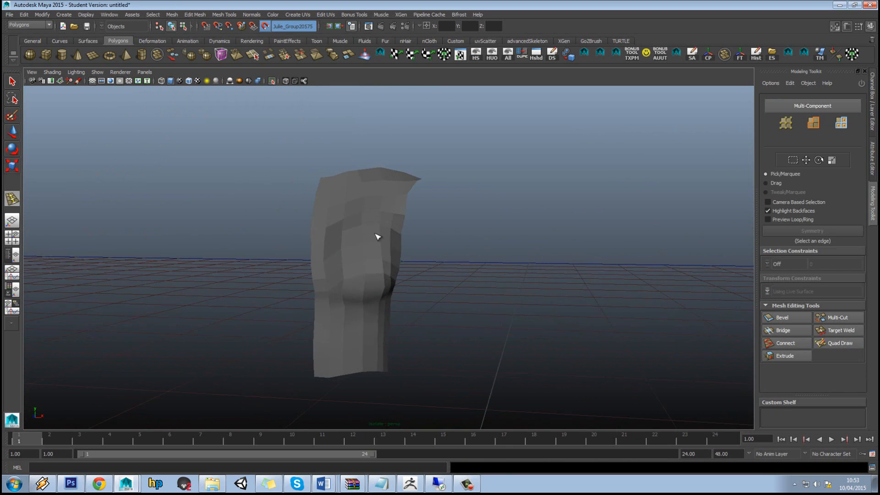
left_click(377, 236)
left_click(250, 16)
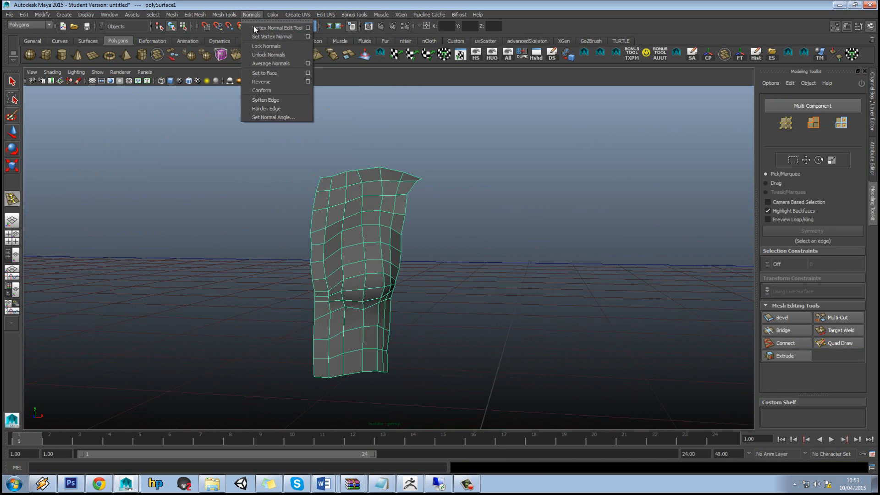
left_click(290, 100)
left_click(487, 241)
mouse_move(486, 241)
left_mouse_down("alt")
mouse_move(465, 257)
mouse_move(448, 242)
mouse_move(532, 269)
mouse_move(543, 257)
mouse_move(483, 267)
mouse_move(477, 257)
mouse_move(552, 253)
mouse_move(520, 259)
left_mouse_up("alt")
left_click(415, 260)
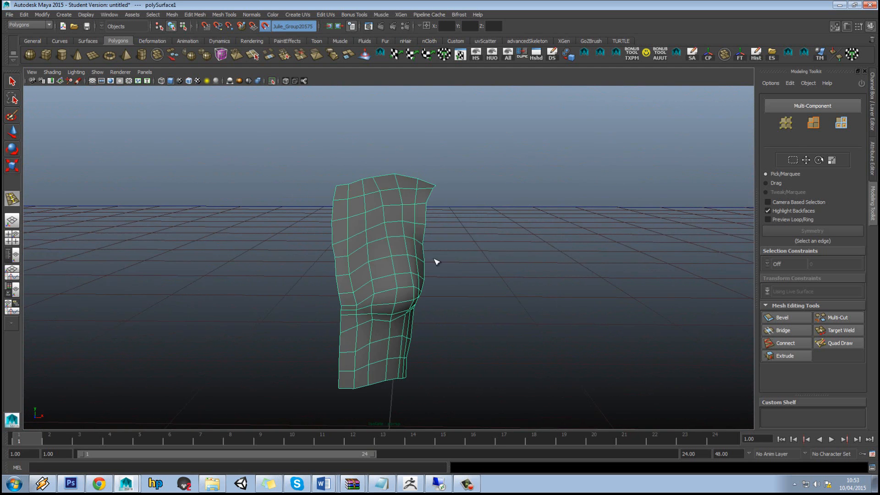
left_click_drag(436, 261, 416, 261, "alt")
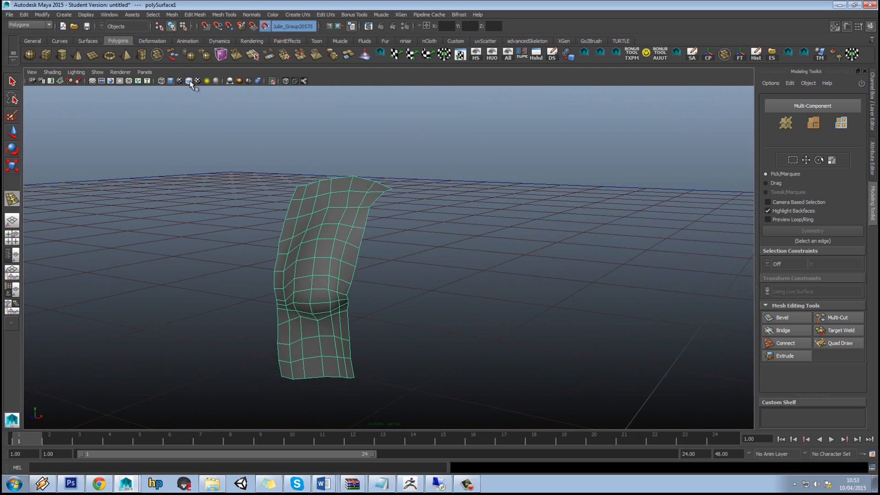
Turn off the live surface and try the Move tool on the isolated quad mesh.
left_click(267, 26)
left_click_drag(330, 210, 365, 212, "alt")
right_click_drag(361, 211, 384, 192)
left_click(344, 202)
key("w")
key("ctrl+z")
End the isolated view to show the whole body and make the body model the live surface.
left_click(384, 191)
key("g")
mouse_move(439, 228)
left_mouse_down("alt")
mouse_move(424, 222)
mouse_move(424, 236)
left_mouse_up("alt")
left_click(272, 81)
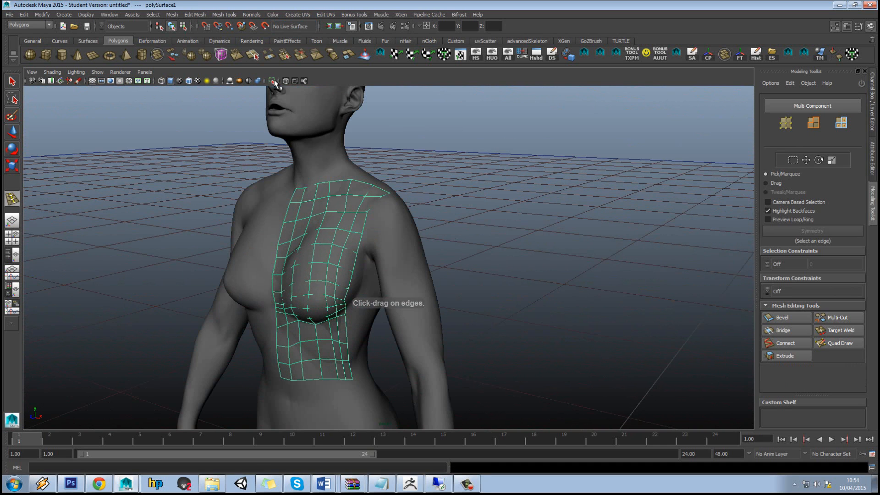
left_click(266, 26)
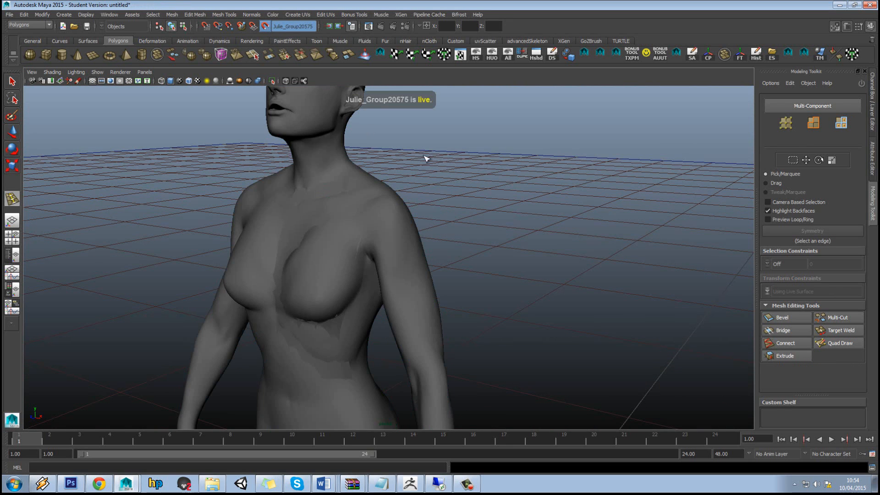
Select the quad mesh and examine how it sits on the body from several angles.
left_click(340, 254)
left_click_drag(340, 253, 303, 237, "alt")
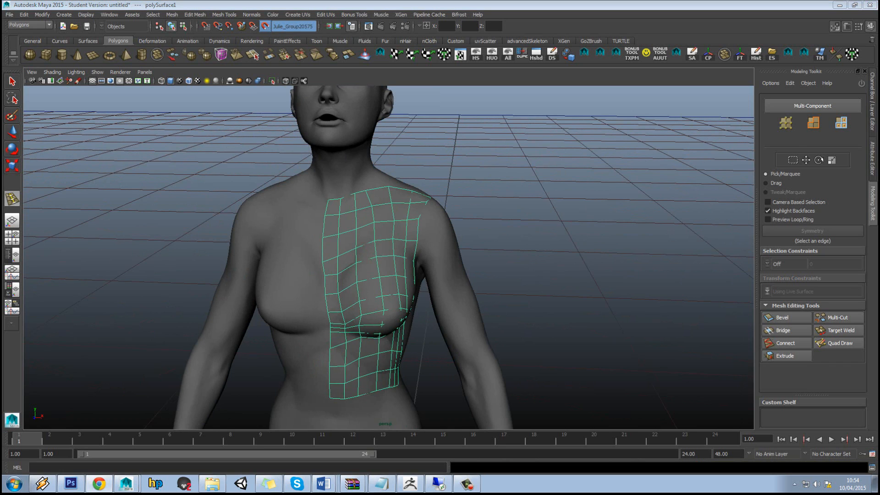
middle_click_drag(374, 255, 364, 220, "alt")
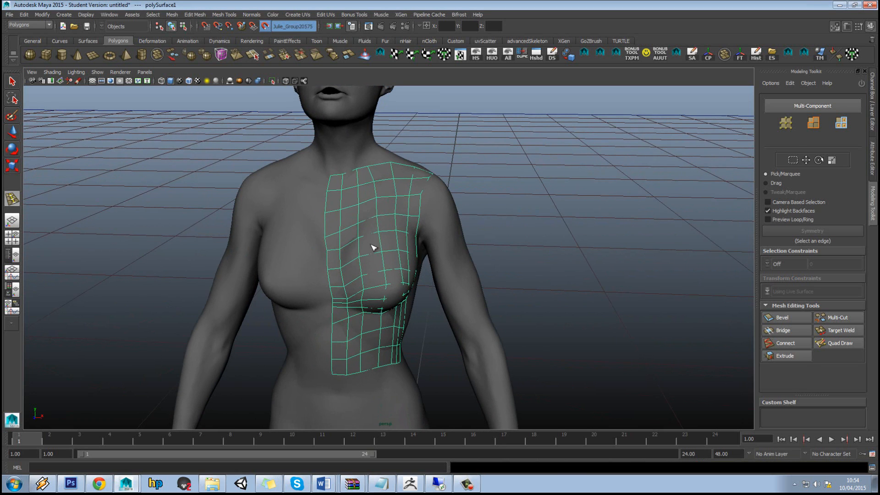
left_click_drag(371, 248, 378, 223, "alt")
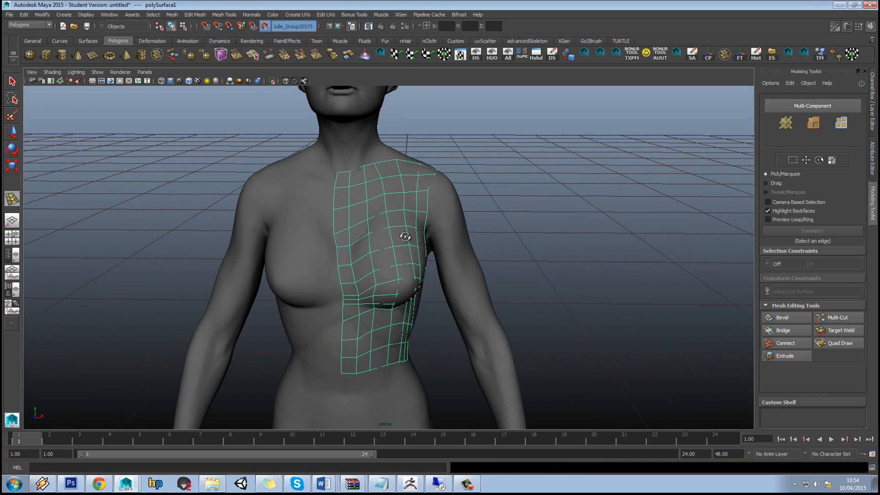
left_click_drag(405, 236, 376, 266, "alt")
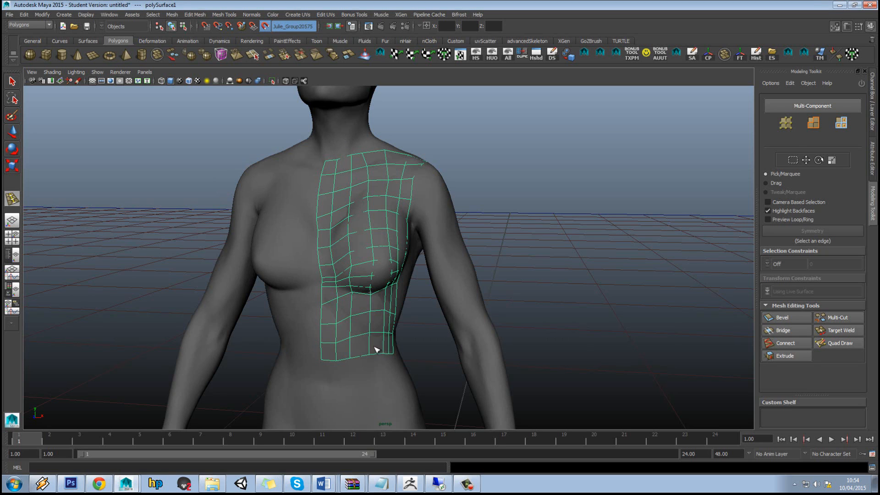
Examine the quad mesh on the body from the head down to the hips and back at the torso.
middle_click_drag(383, 306, 384, 165, "alt")
middle_click_drag(405, 209, 363, 255, "alt")
left_click_drag(396, 232, 385, 215, "alt")
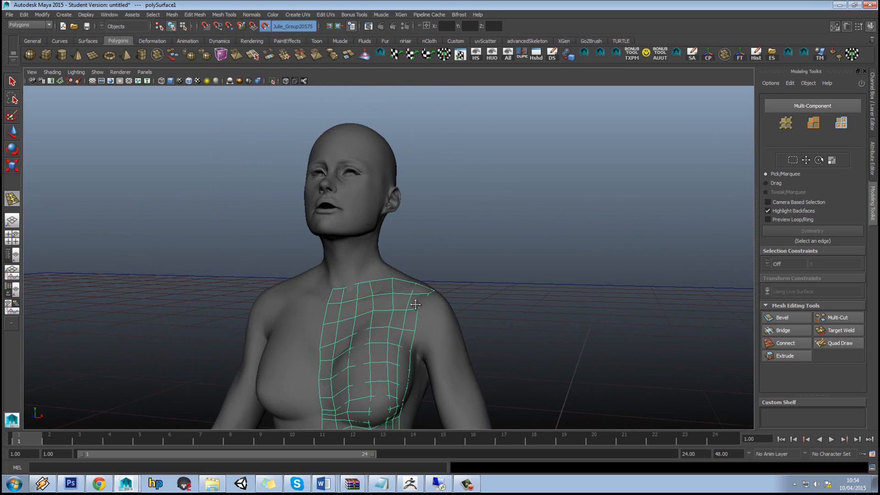
middle_click_drag(431, 297, 376, 144, "alt")
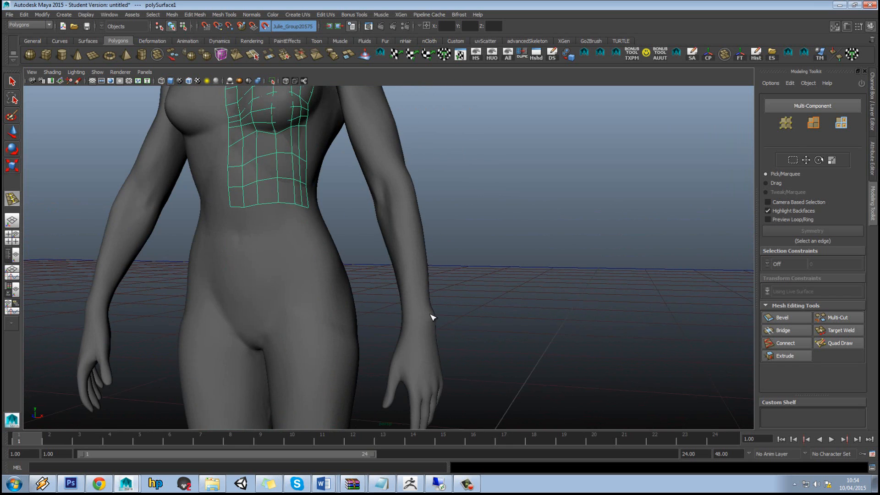
middle_click_drag(427, 325, 419, 266, "alt")
middle_click_drag(268, 312, 346, 389, "alt")
left_click_drag(315, 279, 321, 292, "alt")
middle_click_drag(318, 230, 337, 283, "alt")
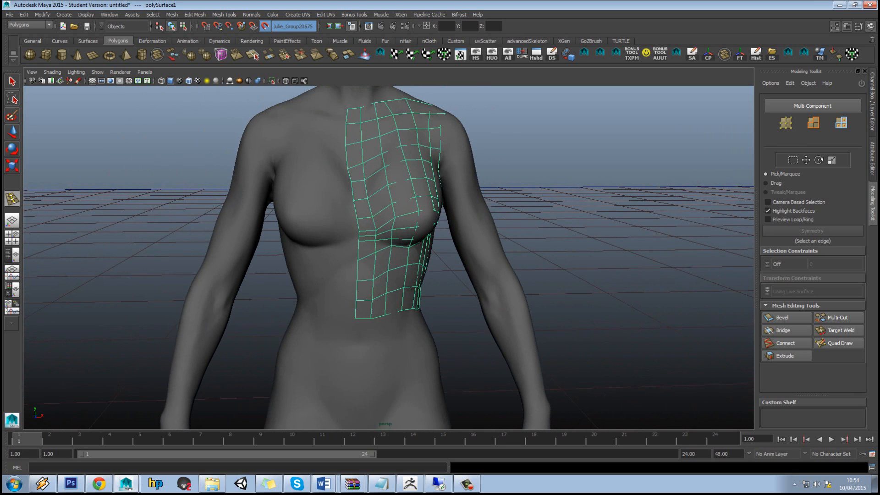
Switch to Chrome and look through the Topology research album as far as the female body wireframe images.
key("alt+Tab")
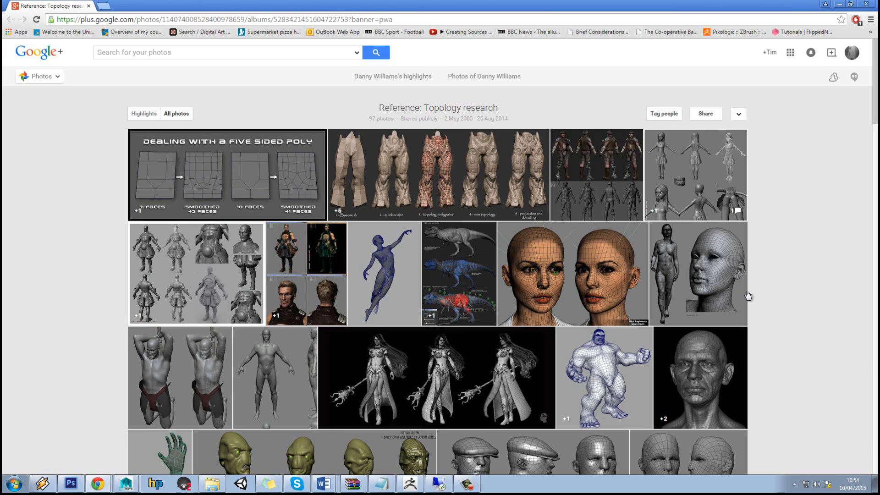
scroll(738, 264, "down", 2)
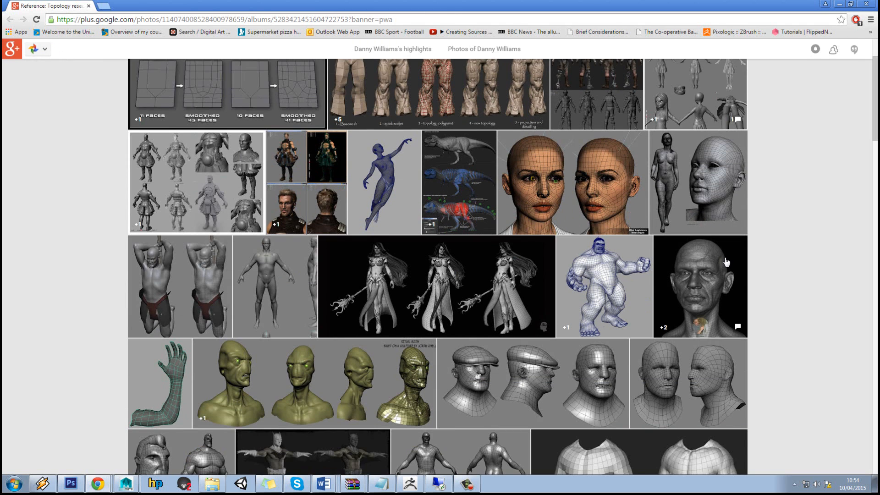
scroll(724, 260, "down", 3)
scroll(717, 243, "down", 2)
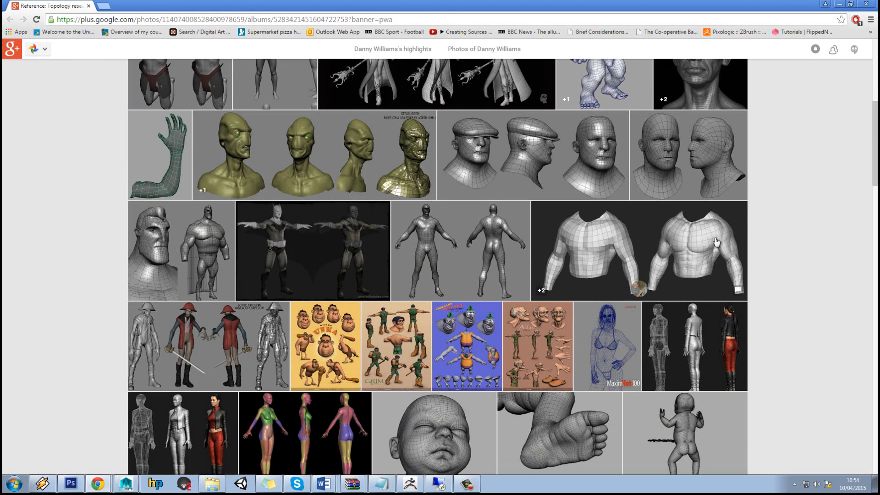
scroll(716, 242, "down", 3)
scroll(715, 241, "down", 2)
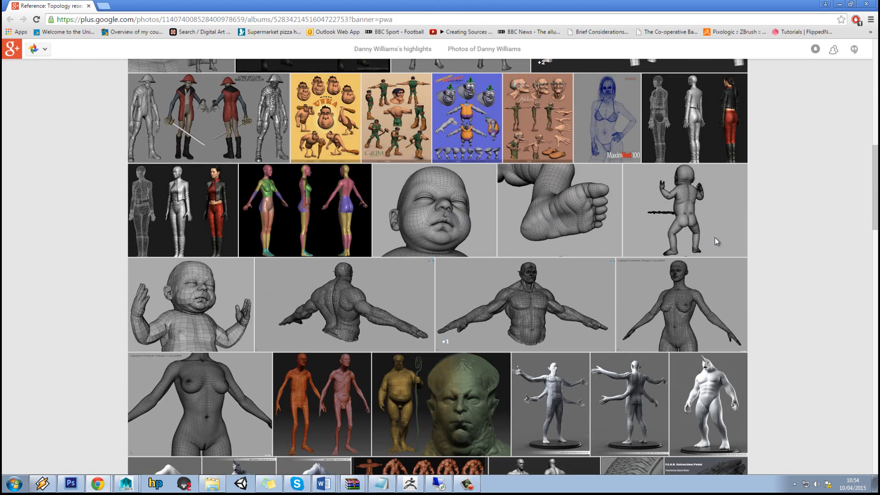
scroll(715, 238, "down", 2)
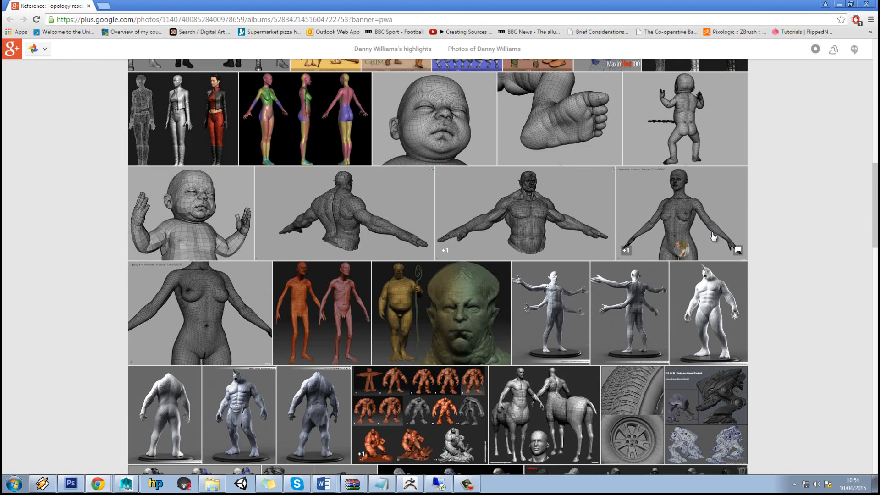
View the full female upper-body wireframe photo, declining the Find My Face feature, and return to browsing the album.
left_click(694, 214)
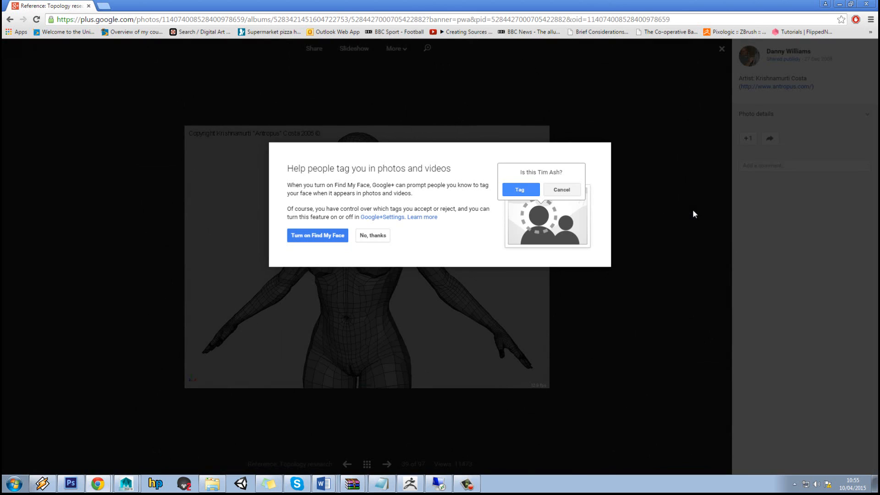
left_click(379, 236)
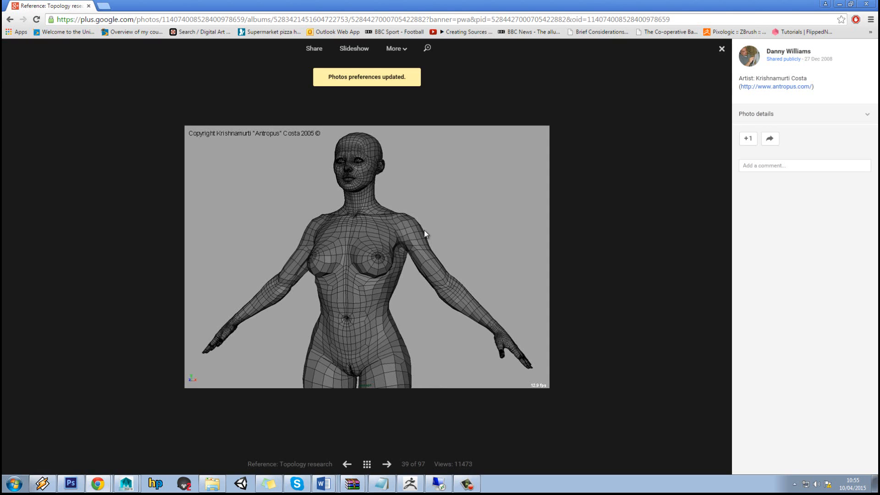
left_click(10, 20)
scroll(286, 140, "down", 7)
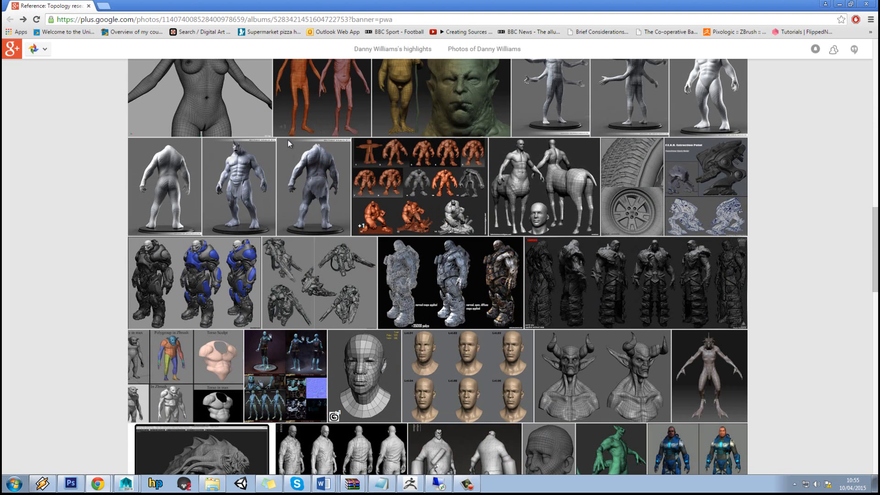
Switch back to Maya and examine the torso with the quad mesh deselected and reselected.
left_click(130, 480)
left_click(133, 461)
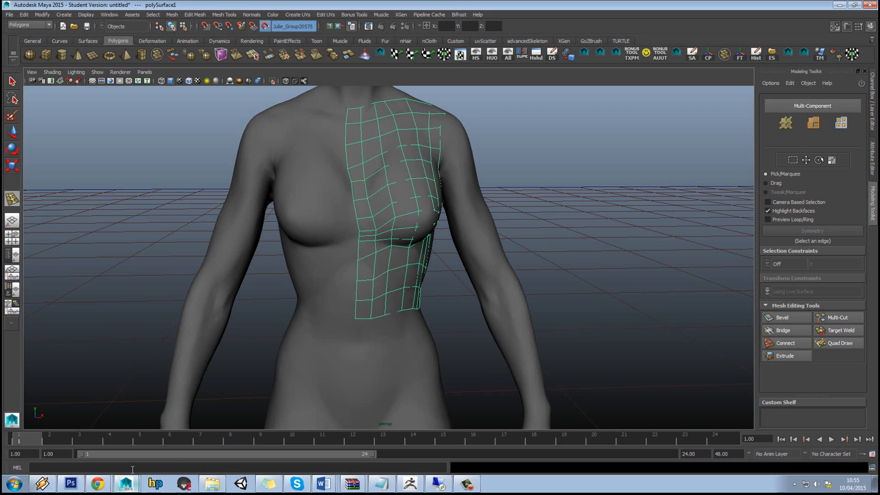
middle_click_drag(413, 282, 404, 314, "alt")
left_click_drag(426, 276, 408, 259, "alt")
left_click(514, 253)
middle_click_drag(456, 212, 453, 243, "alt")
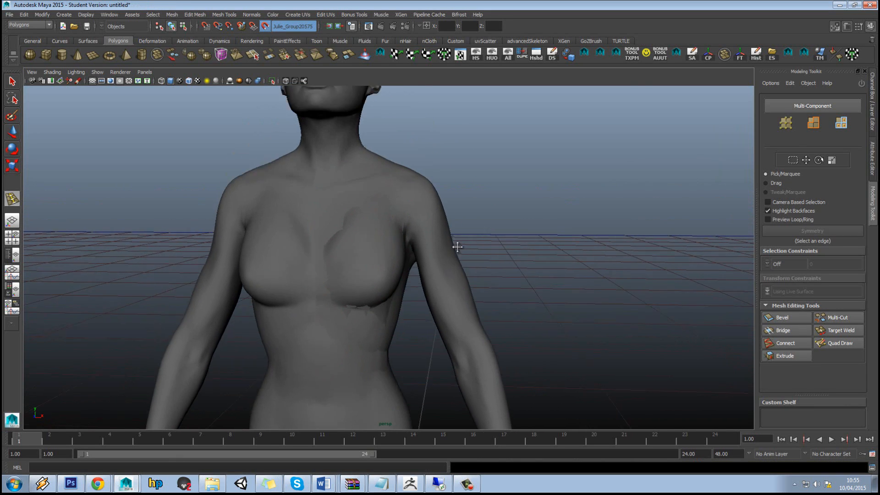
left_click_drag(454, 243, 370, 254, "alt")
left_click(354, 248)
left_click_drag(390, 221, 377, 252, "alt")
left_click_drag(379, 251, 346, 241, "alt")
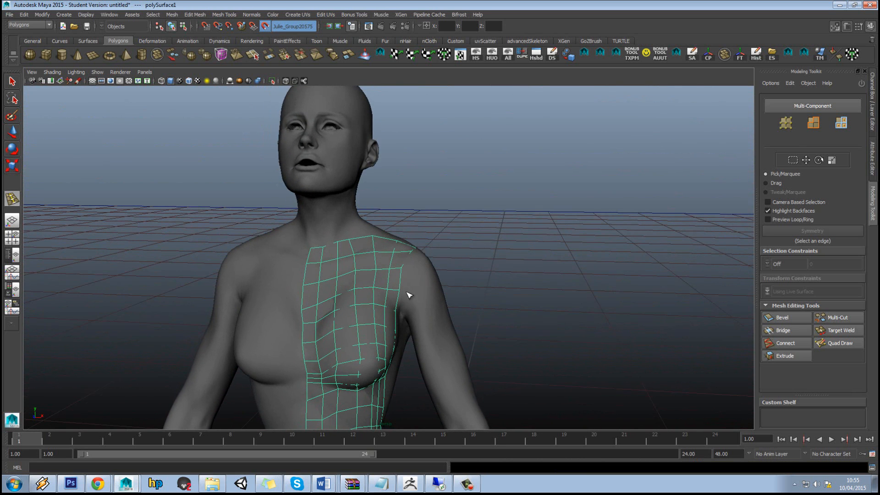
Check the quad mesh's lower edge at the waist, and view the whole body with the mesh deselected.
mouse_move(389, 382)
middle_mouse_down("alt")
mouse_move(337, 245)
mouse_move(401, 358)
middle_mouse_up("alt")
left_click_drag(224, 333, 265, 308, "alt")
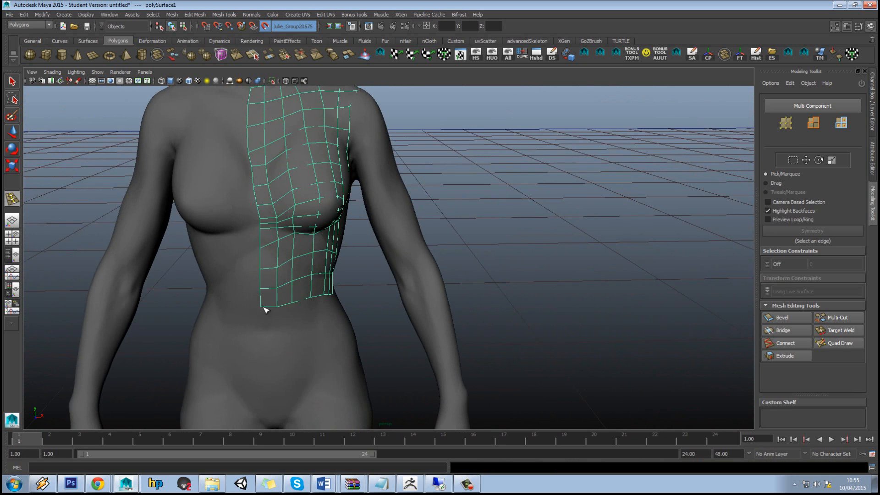
scroll(298, 288, "down", 3)
left_click(433, 240)
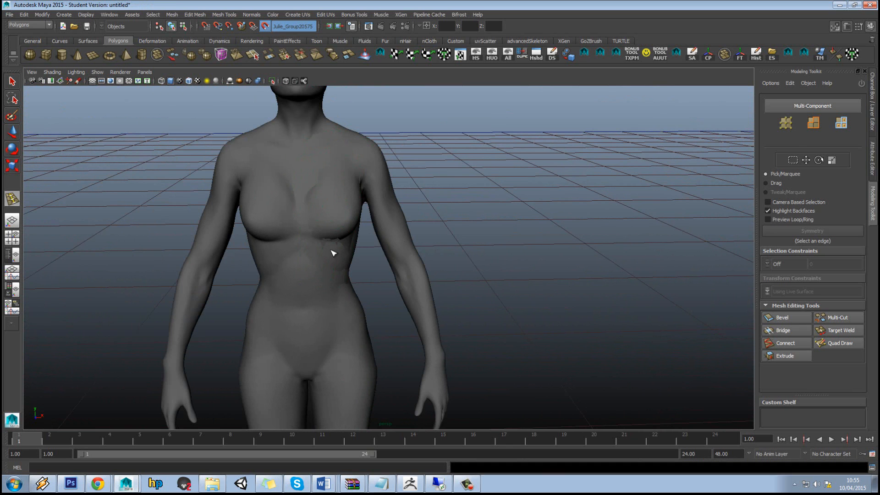
middle_click_drag(452, 240, 431, 322, "alt")
left_click_drag(431, 322, 427, 315, "alt")
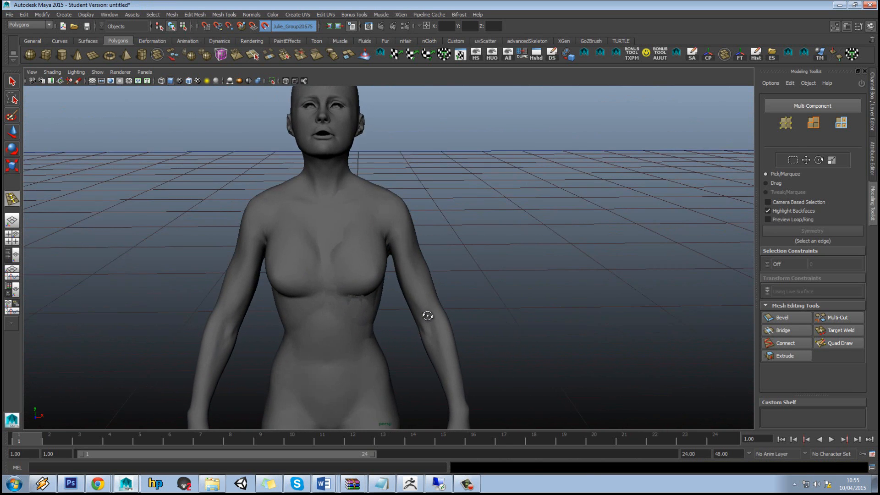
scroll(428, 309, "down", 3)
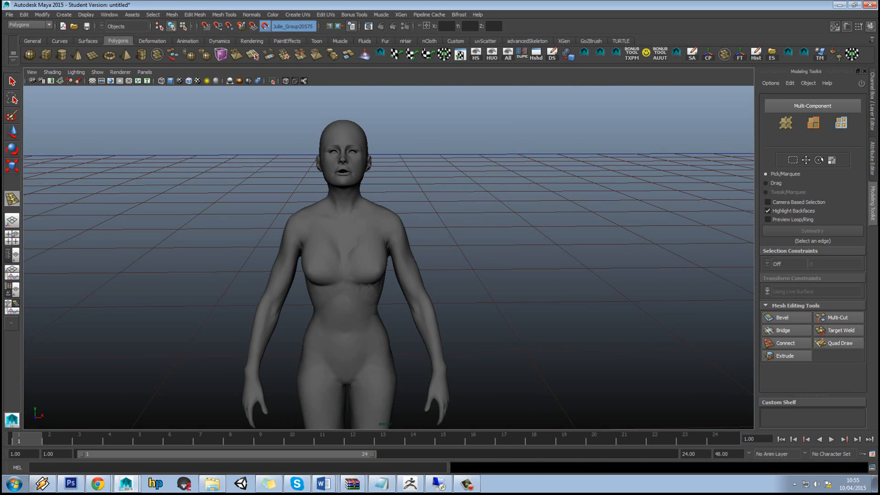
Switch to Chrome, browse more character and creature topology references in the album, and minimize the browser.
left_click(97, 483)
left_click(86, 463)
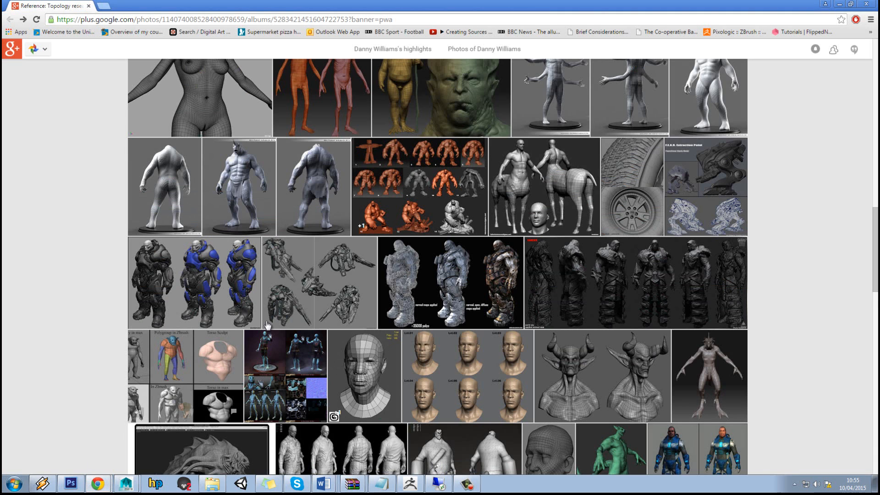
scroll(326, 274, "down", 1)
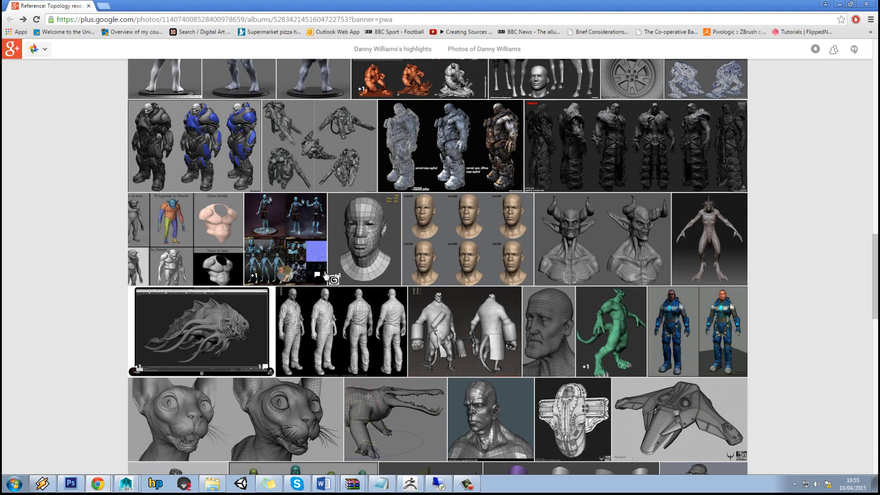
scroll(327, 274, "down", 2)
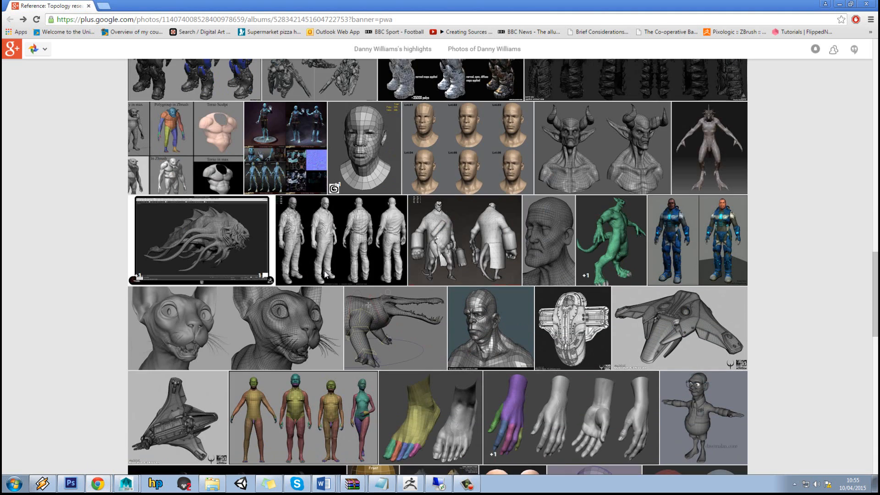
scroll(326, 274, "down", 2)
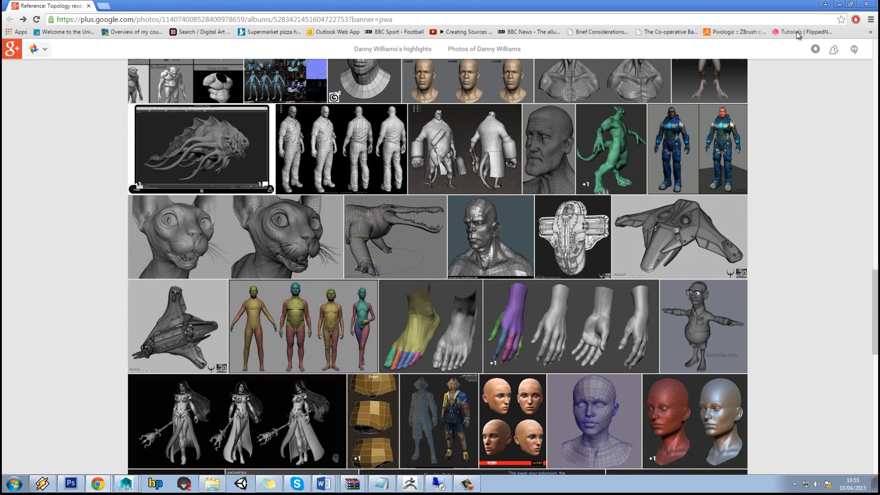
left_click(839, 6)
Select the quad mesh and inspect its flow over the chest and shoulder in Maya.
middle_click_drag(315, 278, 308, 263, "alt")
left_click(349, 256)
left_click_drag(379, 268, 361, 238, "alt")
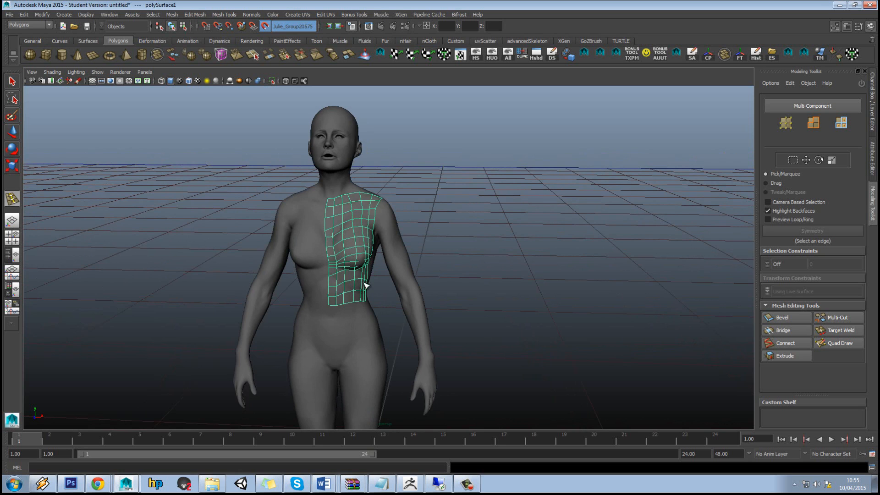
left_click_drag(365, 284, 356, 269, "alt")
scroll(358, 257, "up", 5)
middle_click_drag(331, 148, 367, 260, "alt")
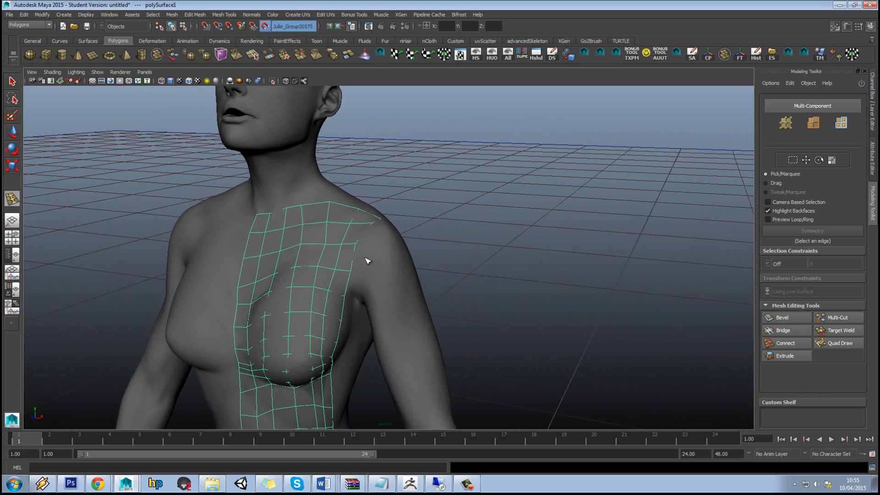
Target-weld the quad mesh's upper inner corner vertex near the neck onto the vertex below it and return to object mode.
scroll(366, 248, "up", 5)
middle_click_drag(334, 284, 518, 333, "alt")
scroll(378, 268, "up", 3)
left_click_drag(379, 270, 396, 274, "alt")
right_click_drag(400, 278, 379, 275)
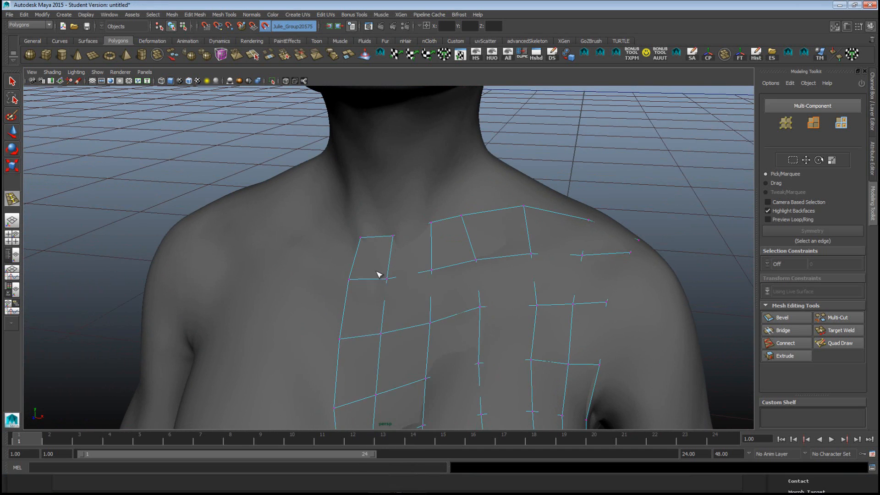
left_click(360, 237)
right_click_drag(360, 237, 362, 217, "shift")
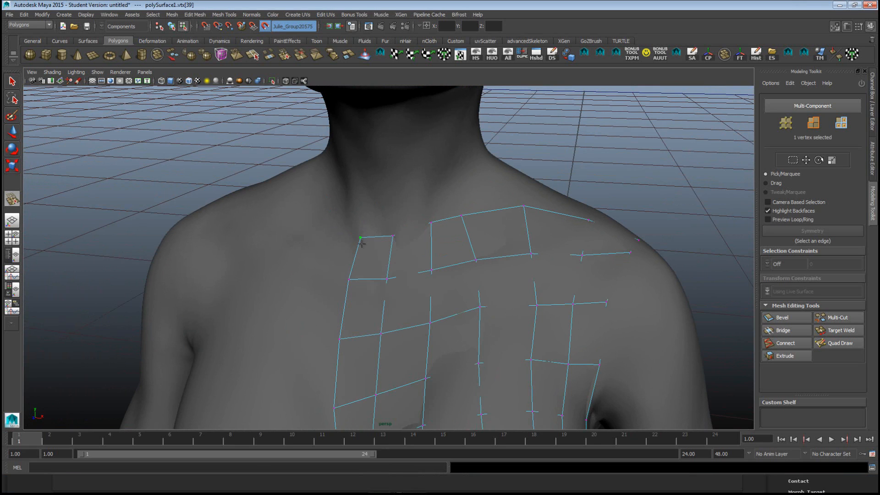
left_click_drag(350, 280, 350, 280)
key("w")
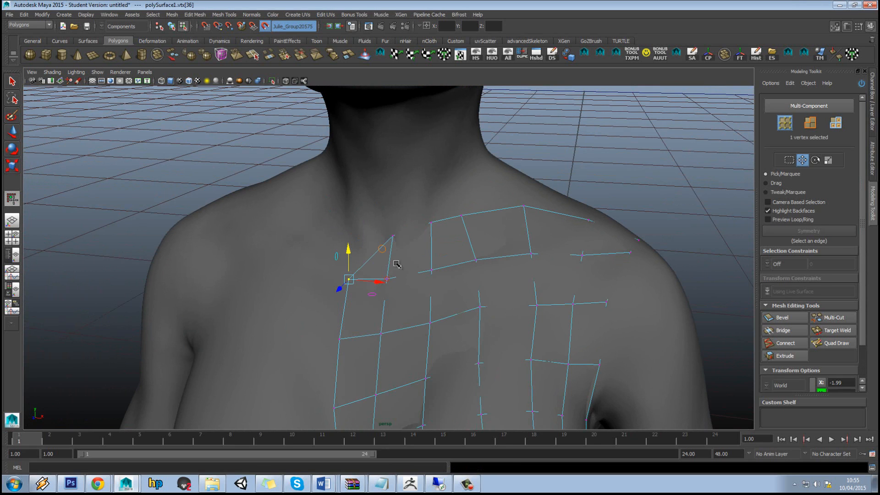
right_click_drag(473, 243, 503, 231)
key("w")
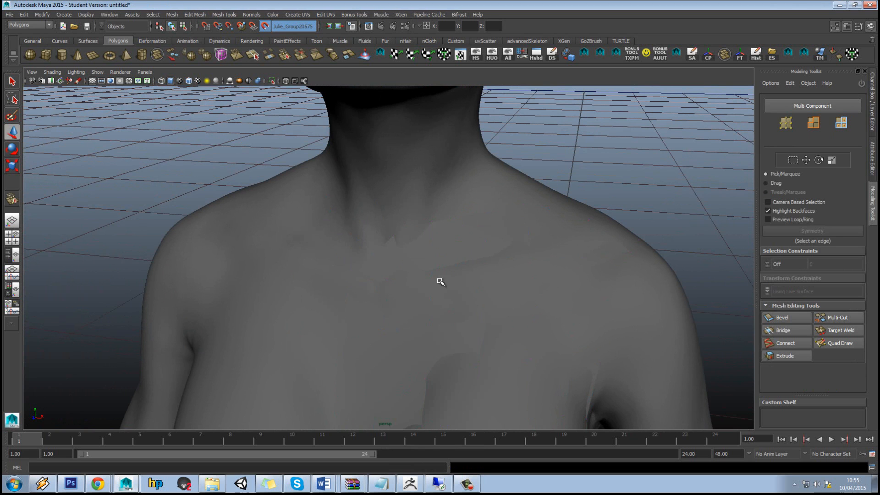
Examine the welded quad mesh on the torso from several angles, toggling its selection to compare it with the body.
left_click(437, 254)
scroll(461, 331, "down", 3)
middle_click_drag(461, 332, 440, 238, "alt")
mouse_move(439, 238)
left_mouse_down("alt")
mouse_move(430, 239)
mouse_move(537, 224)
left_mouse_up("alt")
left_click(573, 220)
left_click(454, 161)
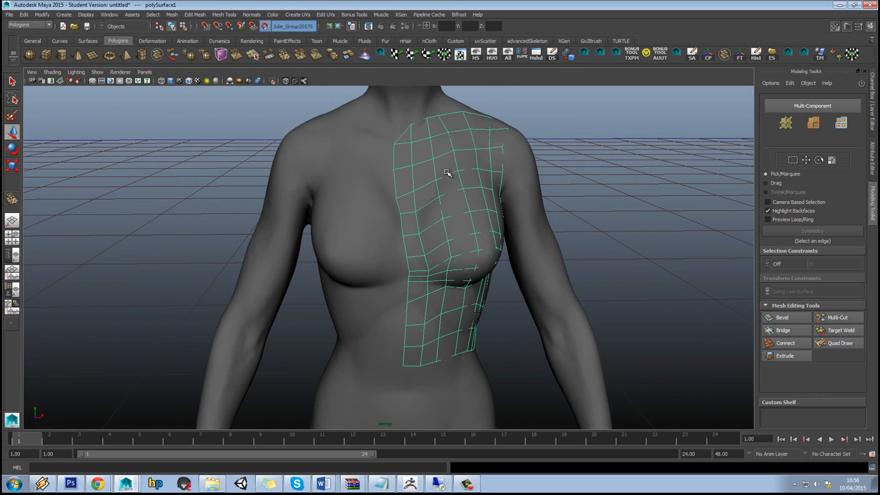
left_click_drag(447, 172, 337, 184, "alt")
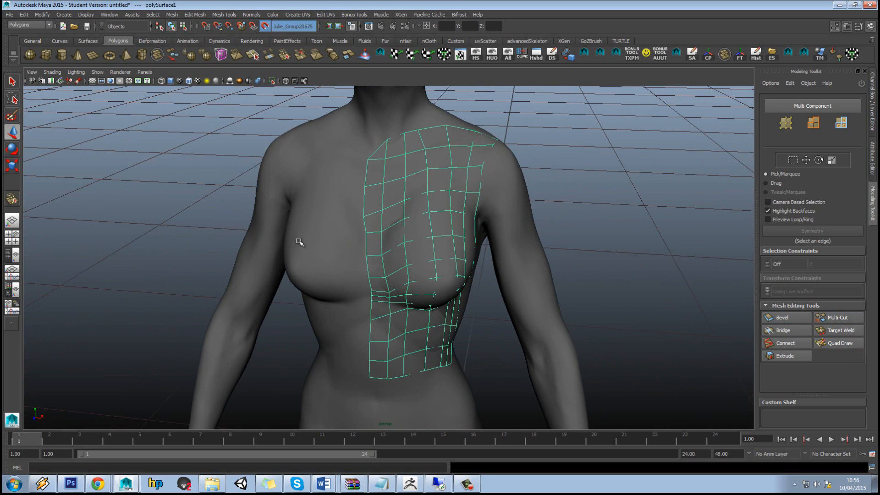
scroll(394, 238, "down", 5)
left_click_drag(534, 243, 481, 229, "alt")
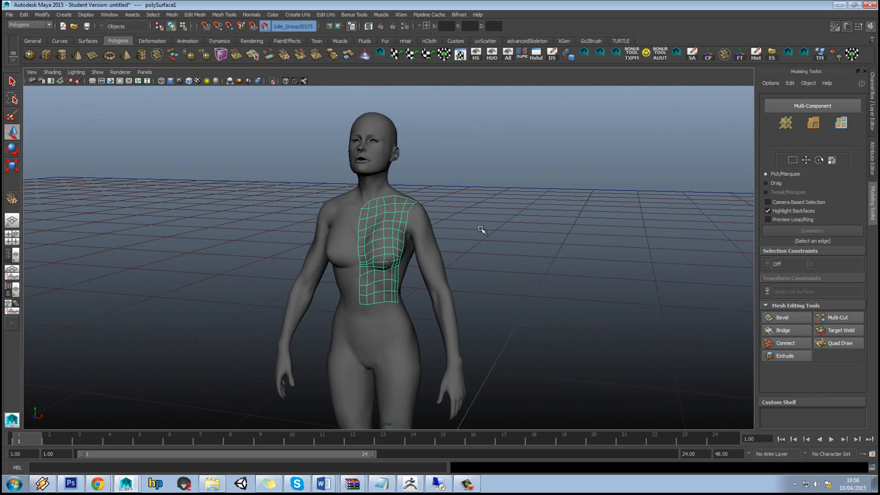
left_click(481, 229)
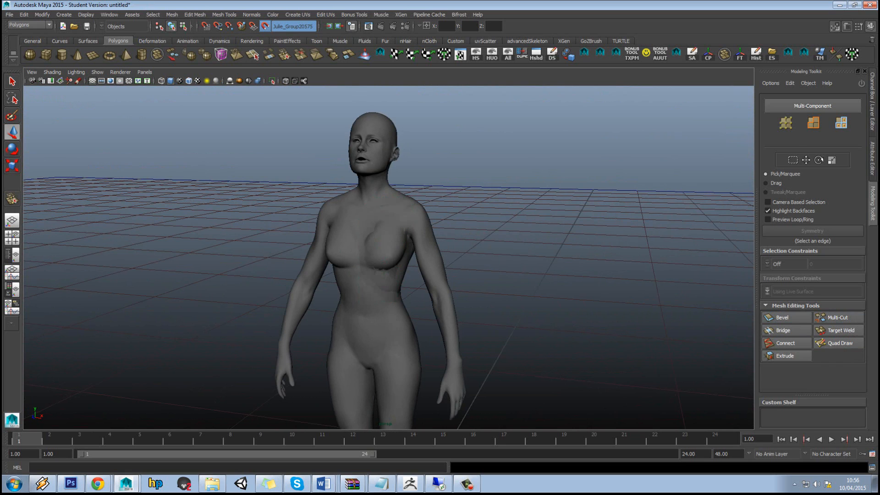
left_click(391, 229)
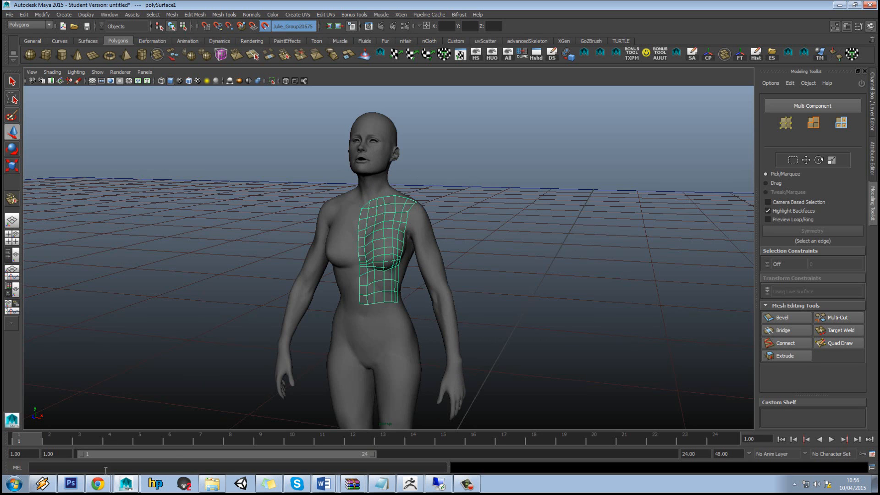
Switch to Chrome and browse the remaining topology references to the end of the album.
mouse_move(97, 483)
left_click(87, 461)
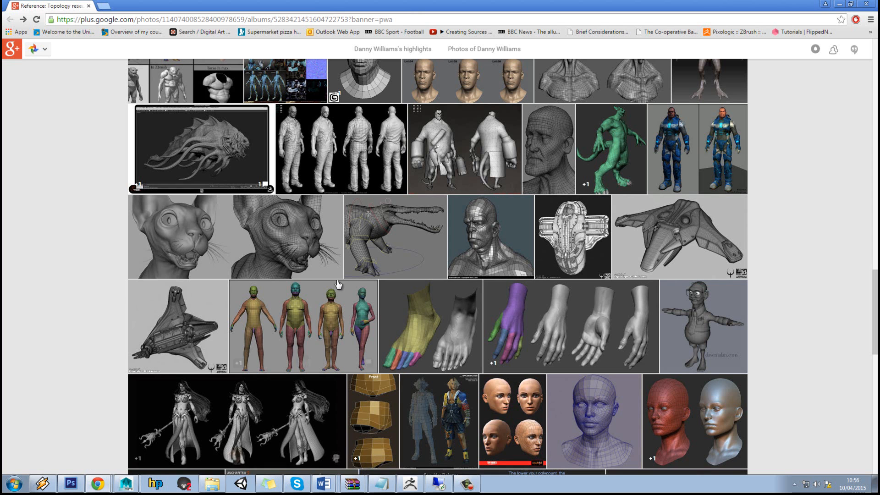
scroll(338, 285, "down", 9)
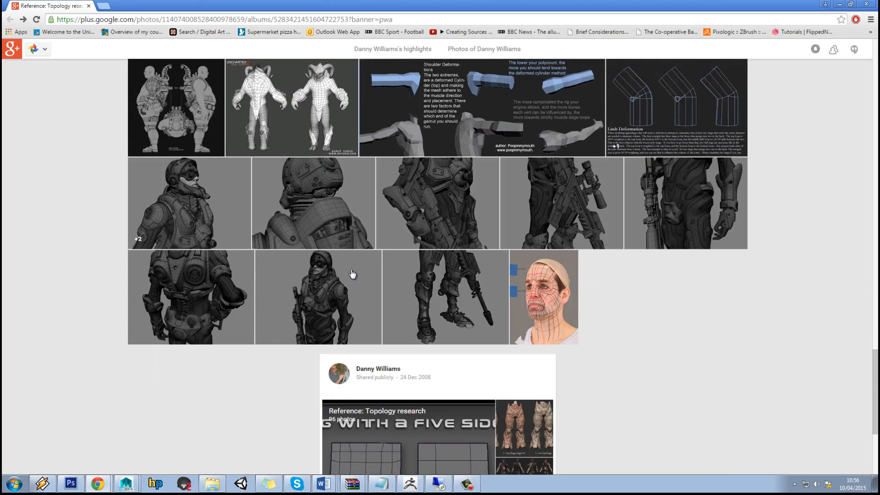
Browse back up the topology album, view the muscular male torso wireframe reference full size, and return to browsing the other thumbnails.
scroll(351, 273, "up", 20)
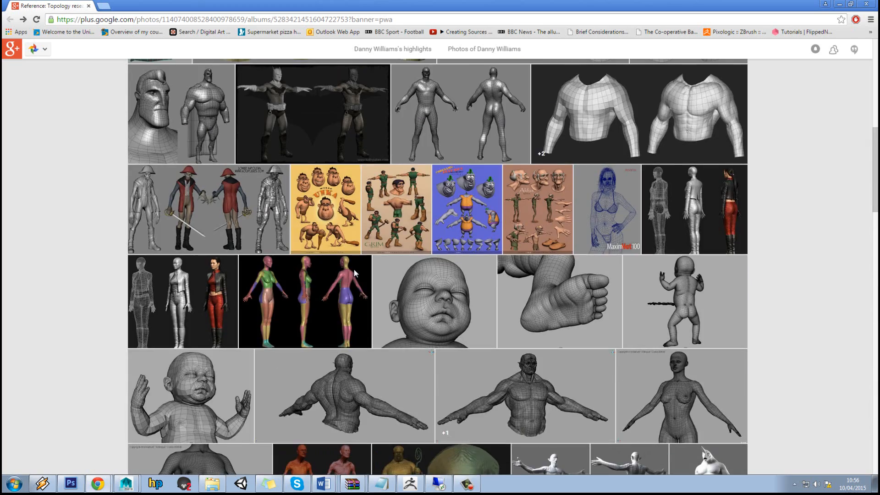
scroll(354, 273, "up", 2)
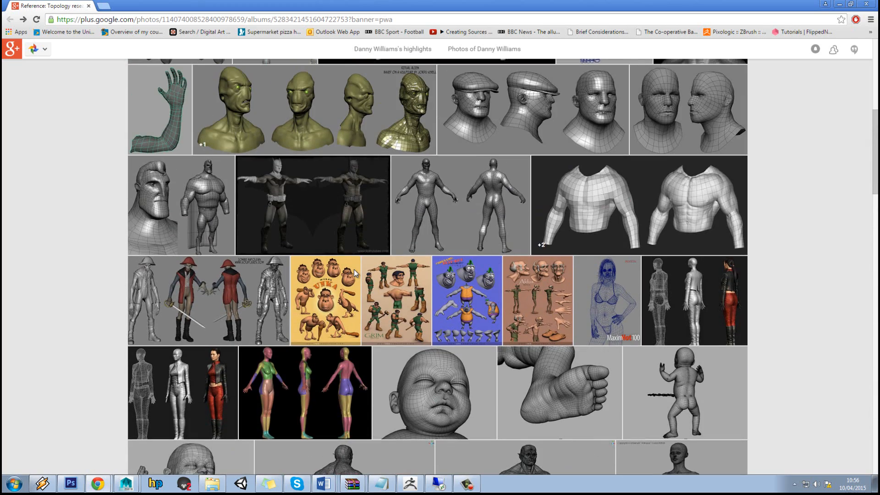
mouse_move(353, 268)
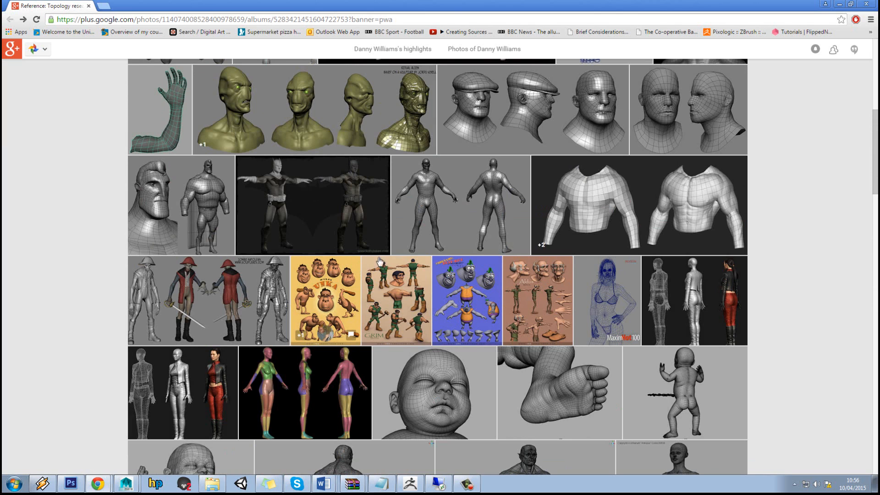
left_click(710, 195)
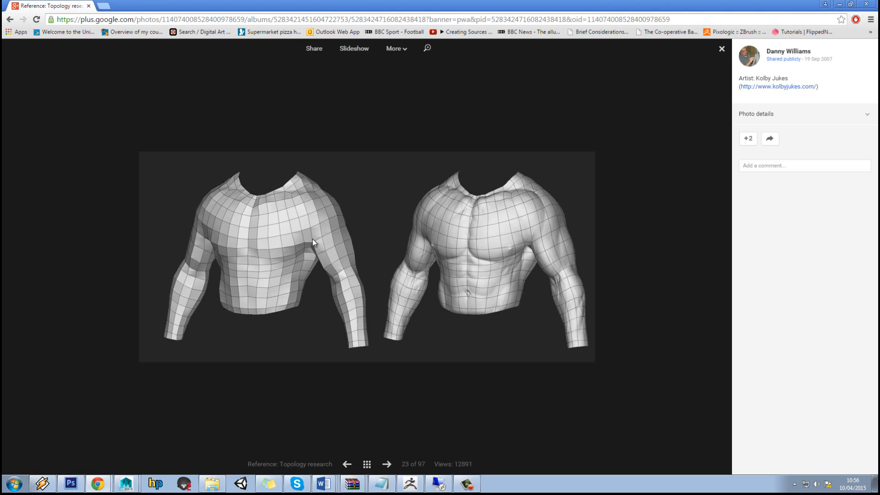
left_click(10, 20)
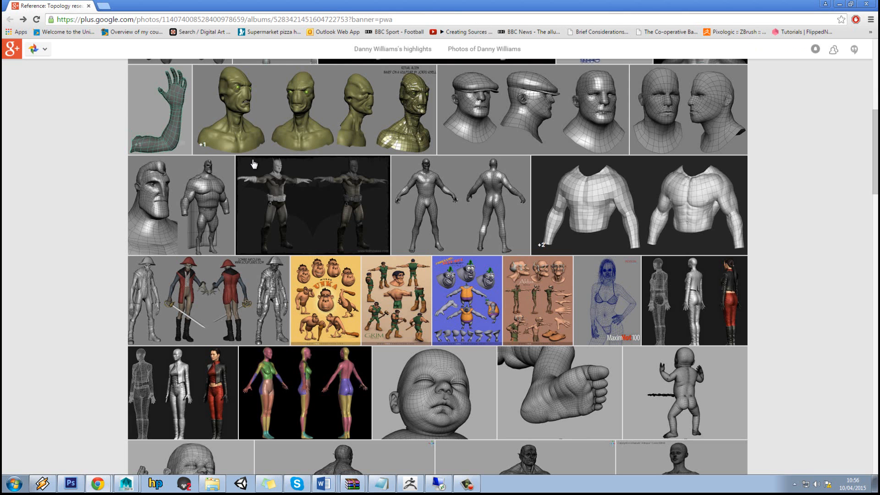
scroll(252, 154, "down", 3)
scroll(252, 154, "down", 9)
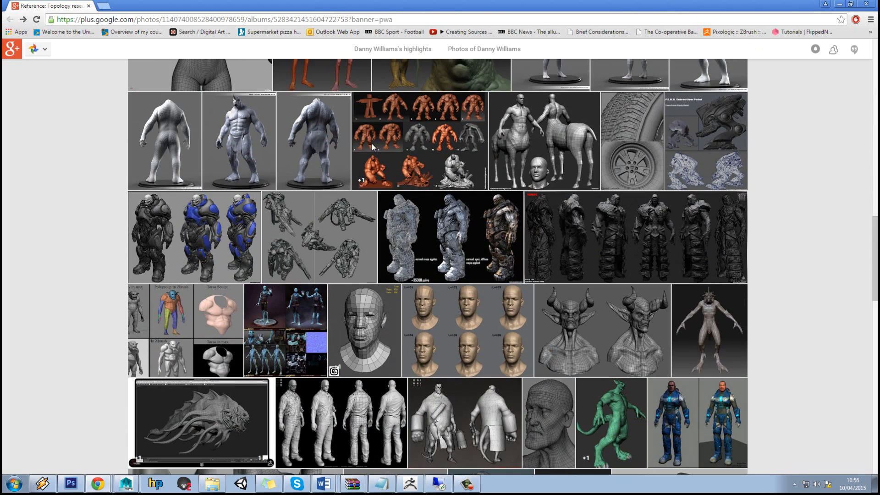
Switch to Maya, select the quad mesh and examine its edge flow over the torso from the side and front.
left_click(841, 3)
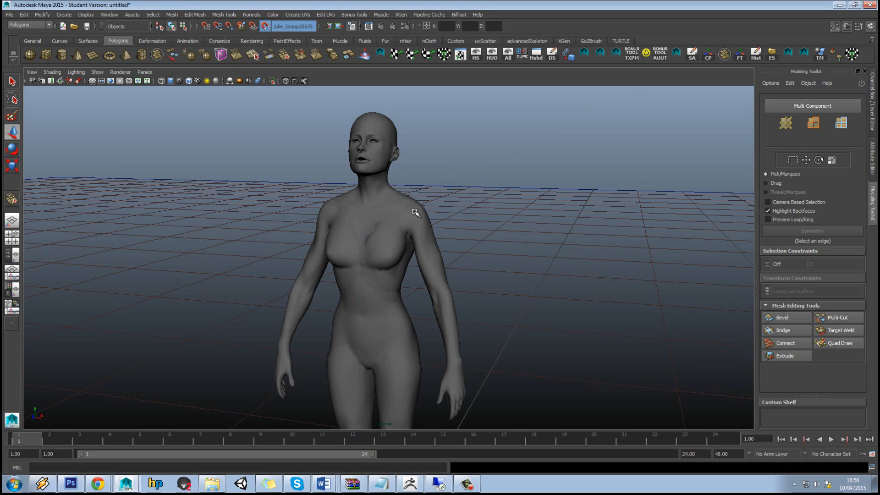
left_click_drag(403, 212, 461, 214, "alt")
scroll(480, 214, "up", 5)
scroll(480, 215, "down", 5)
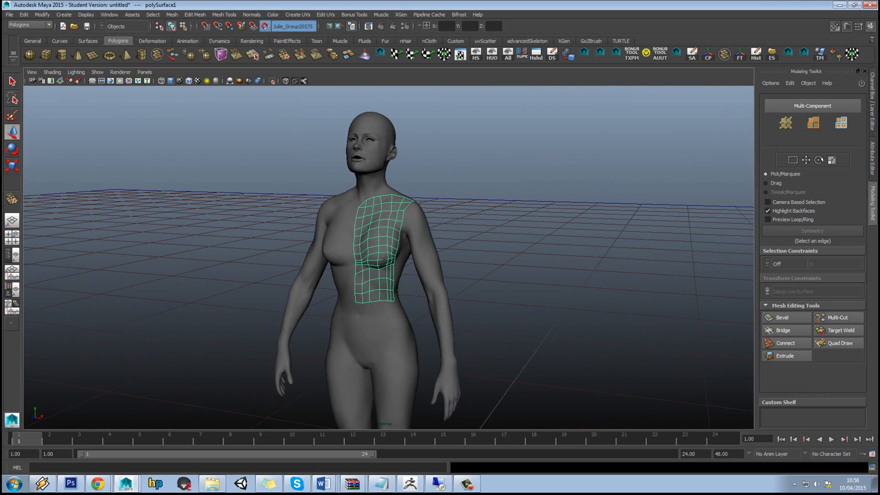
scroll(298, 226, "up", 3)
middle_click_drag(298, 227, 372, 242, "alt")
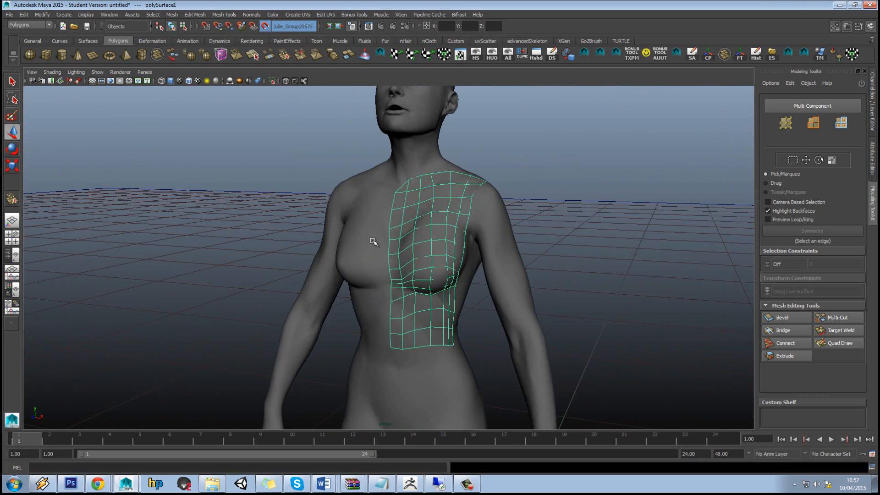
scroll(373, 241, "up", 4)
left_click_drag(414, 241, 450, 233, "alt")
scroll(432, 235, "down", 4)
scroll(442, 236, "up", 3)
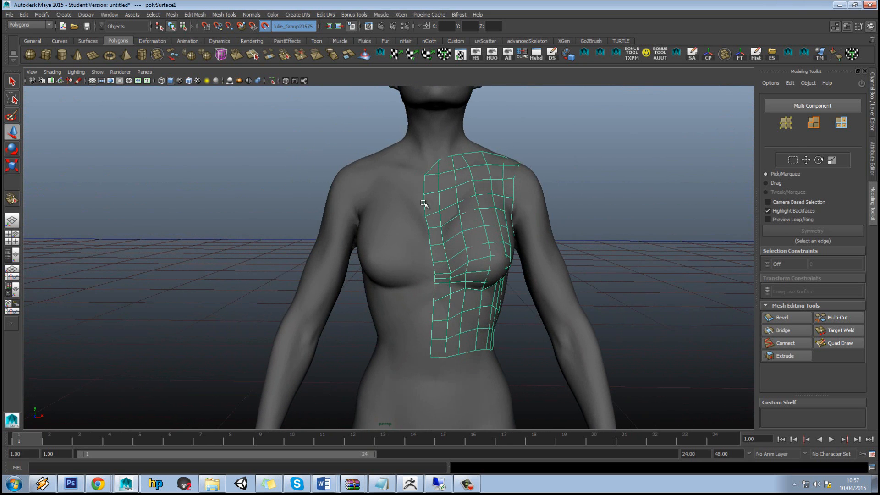
Use Quad Draw to insert an edge loop across the upper chest and shift the inner border loop toward the body's centre, undoing the last adjustment.
left_click(828, 342)
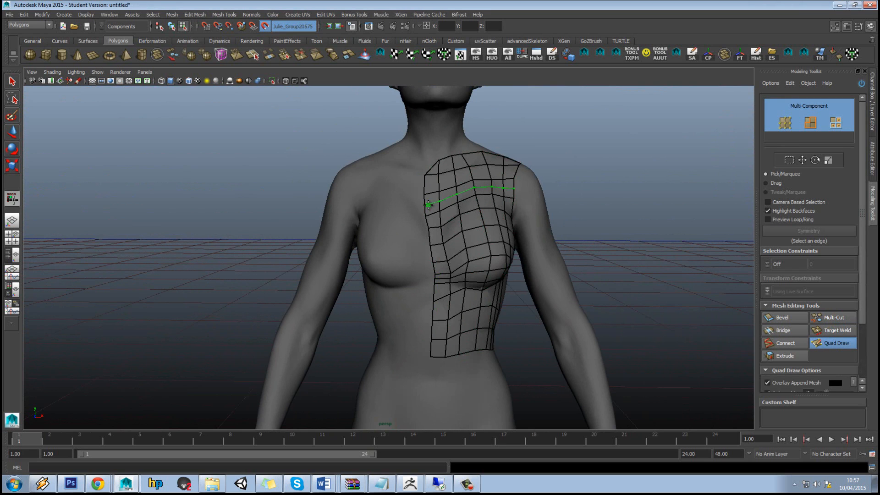
left_click(425, 204, "ctrl")
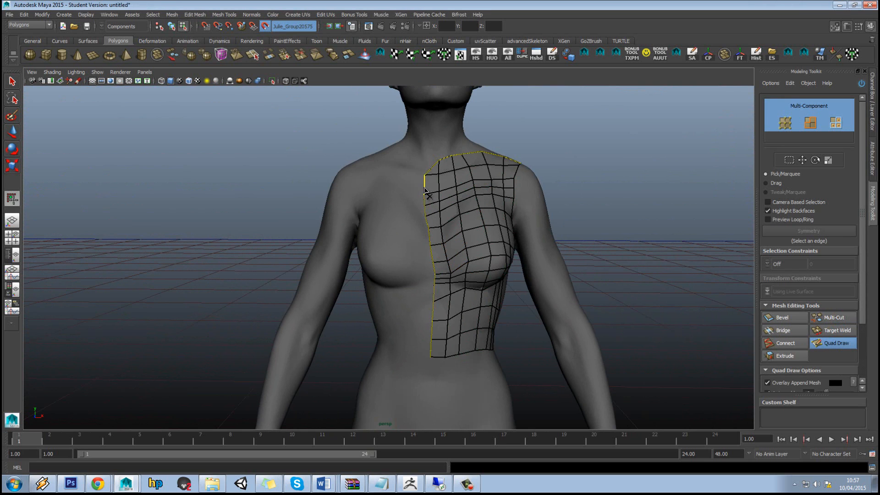
middle_click_drag(424, 188, 414, 186)
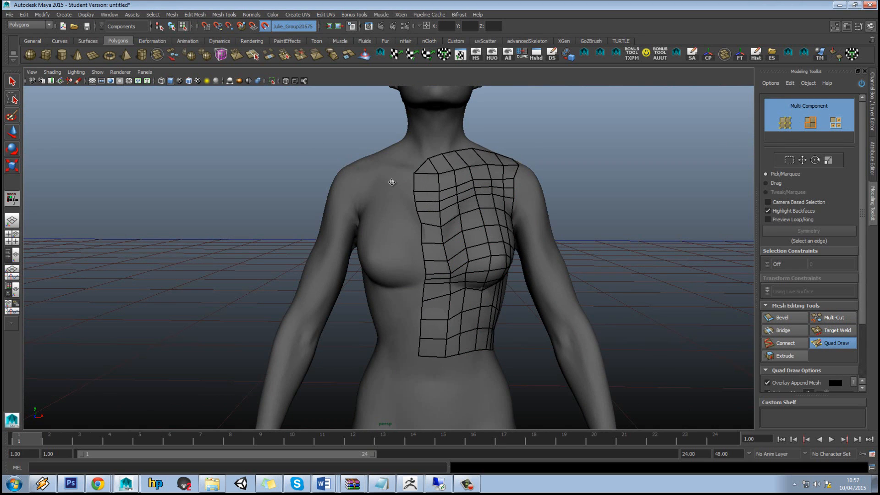
key("ctrl+z")
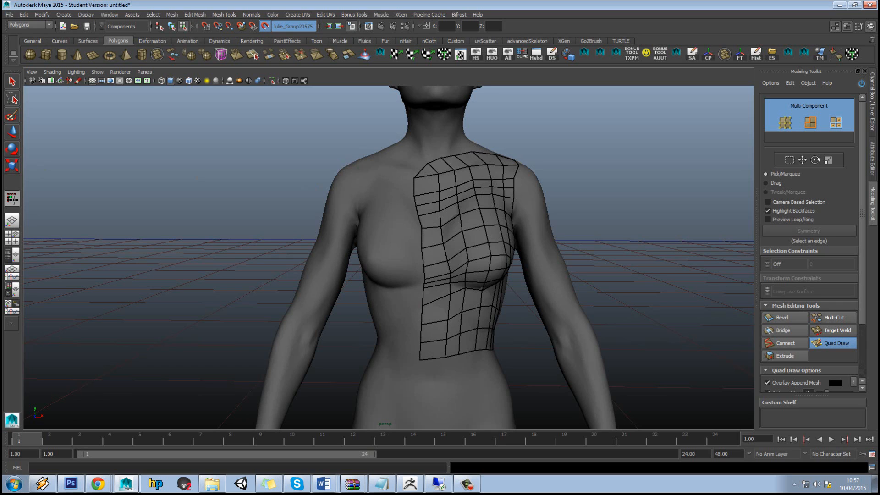